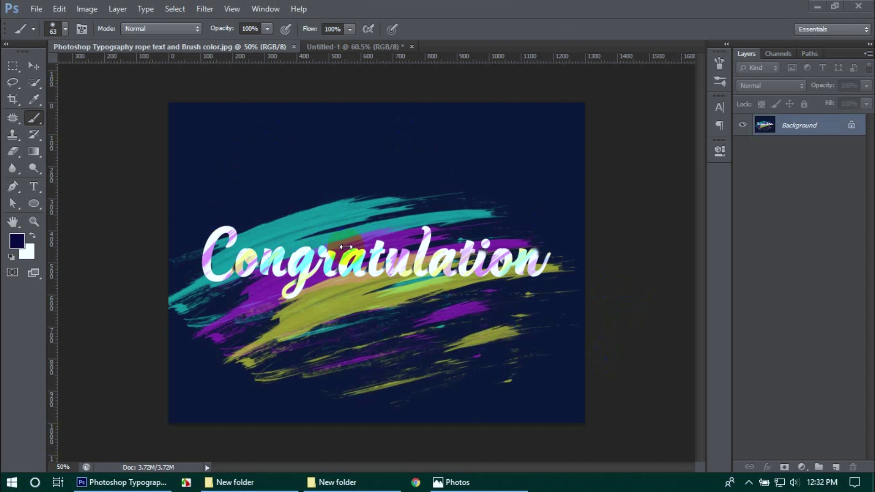
Switch to the blank Untitled-1 document beside the Congratulation reference image.
click(355, 44)
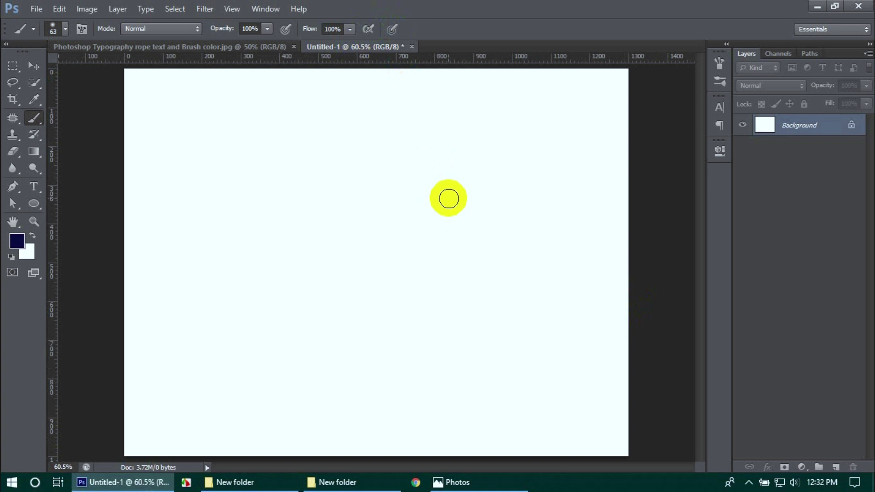
Add Layer 1 and fill it completely with the navy foreground colour.
click(836, 468)
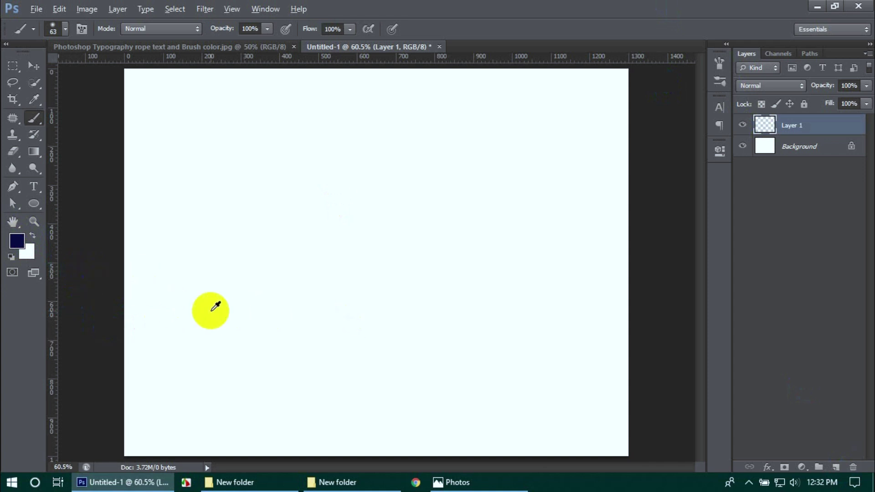
key(alt+BackSpace)
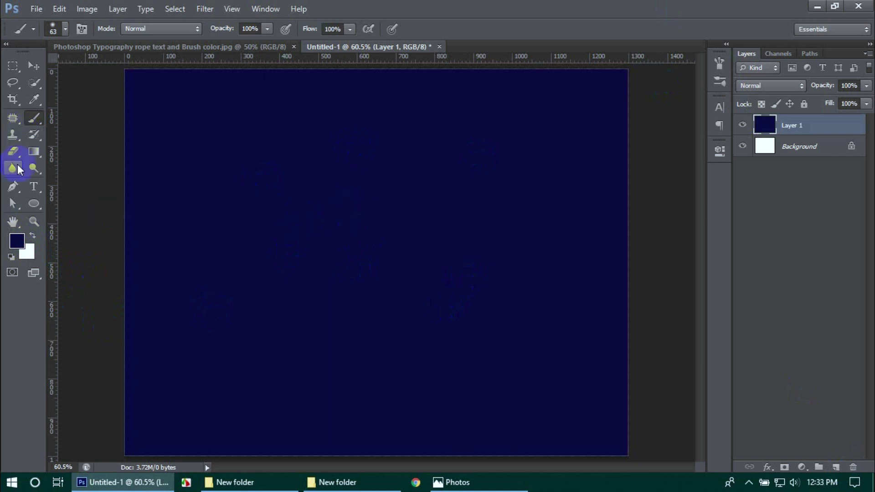
click(34, 186)
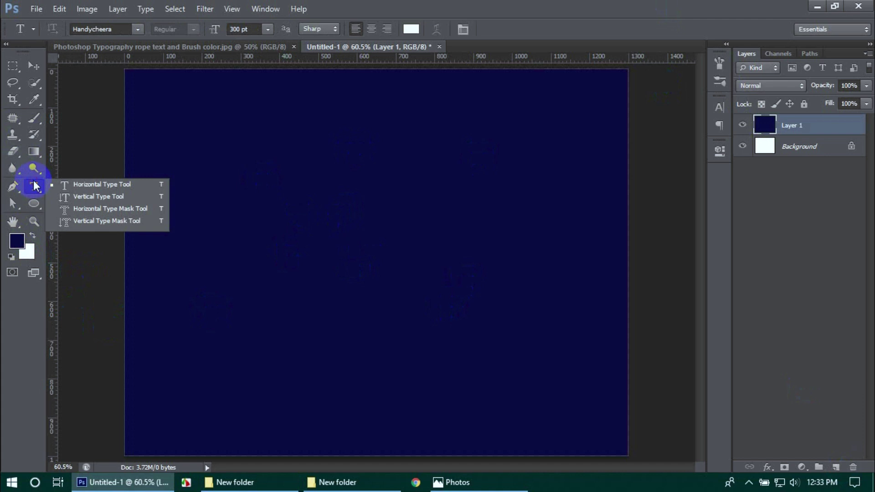
Type 'Congrats' in white Handycheera at 300 pt and commit the text layer.
click(127, 31)
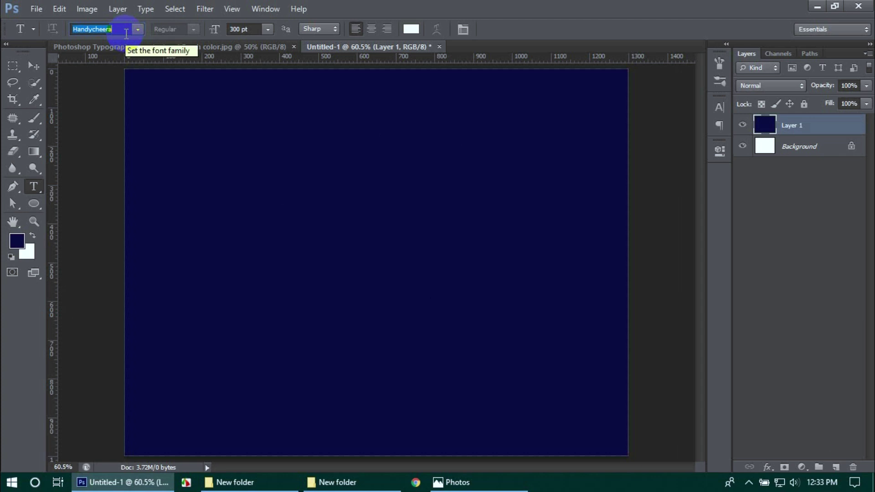
click(233, 259)
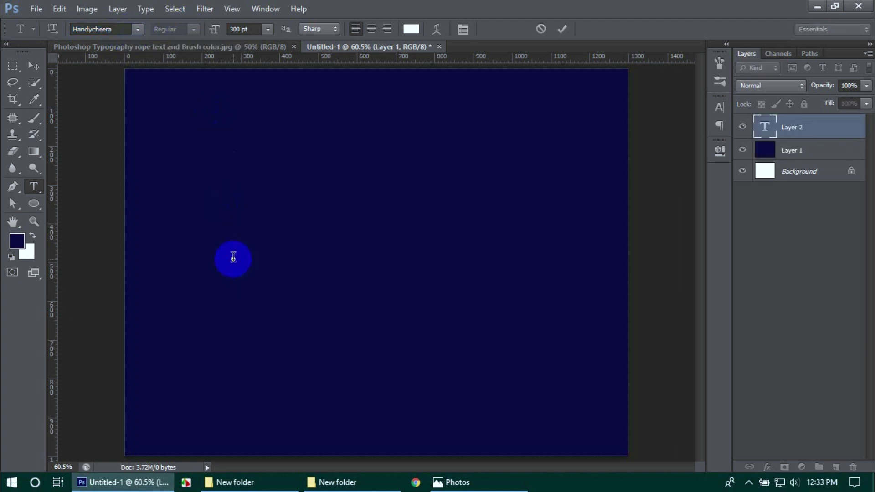
text(Con)
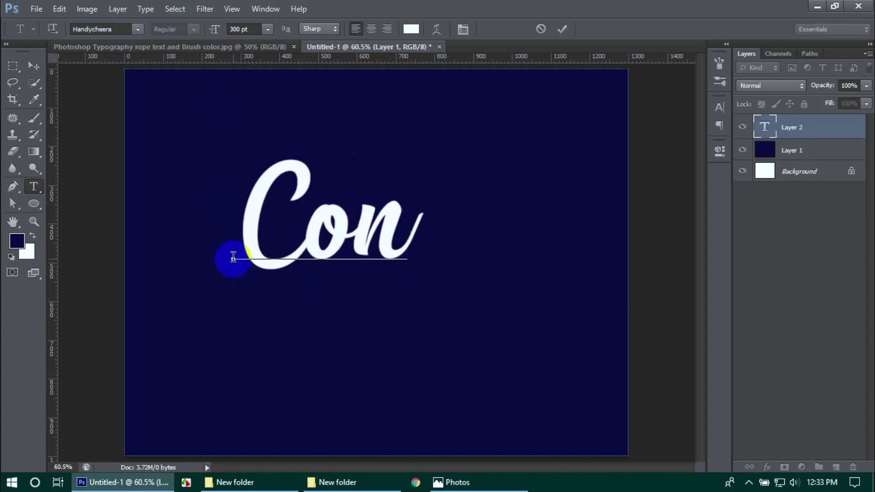
text(grats)
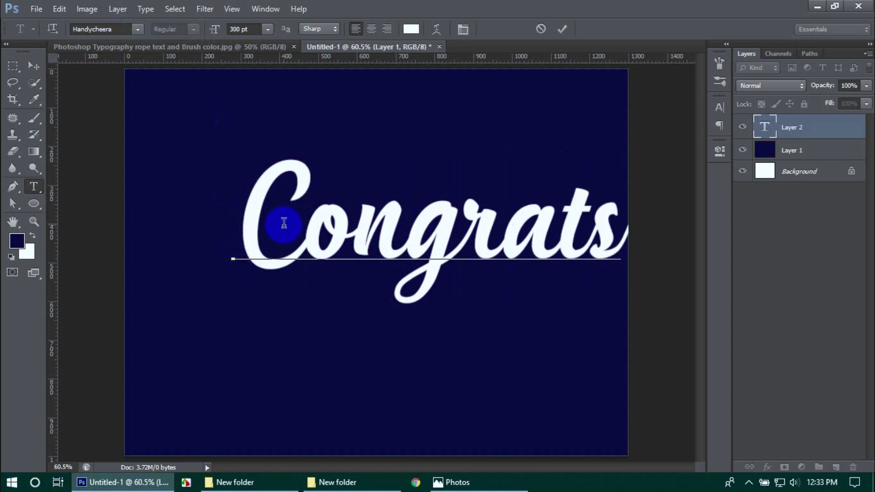
click(245, 27)
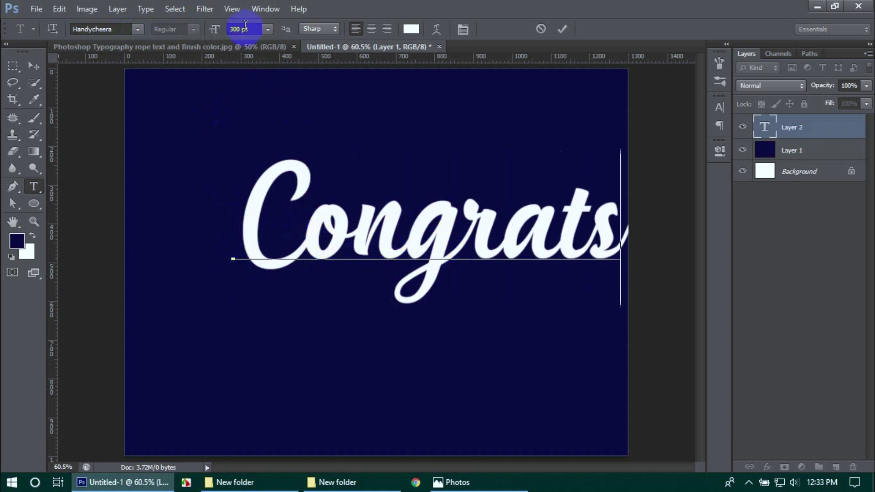
click(562, 29)
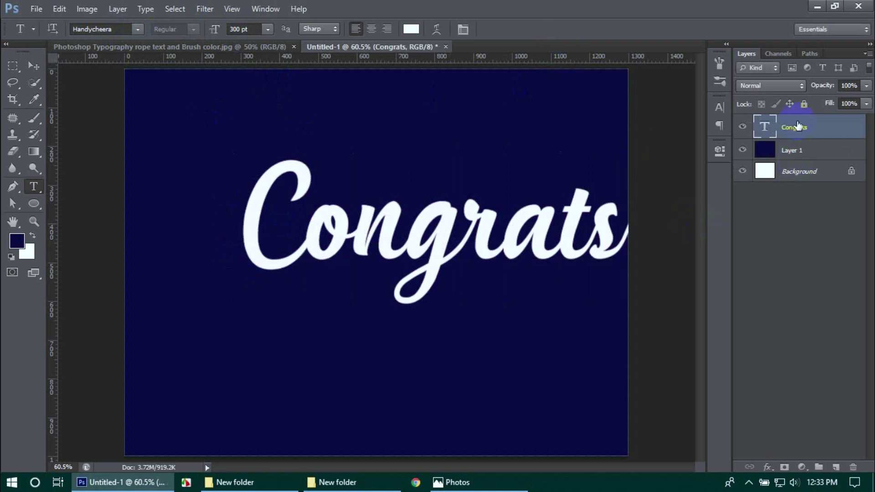
Centre the Congrats text vertically on the canvas, undoing an off-centre horizontal align.
ctrl+click(807, 151)
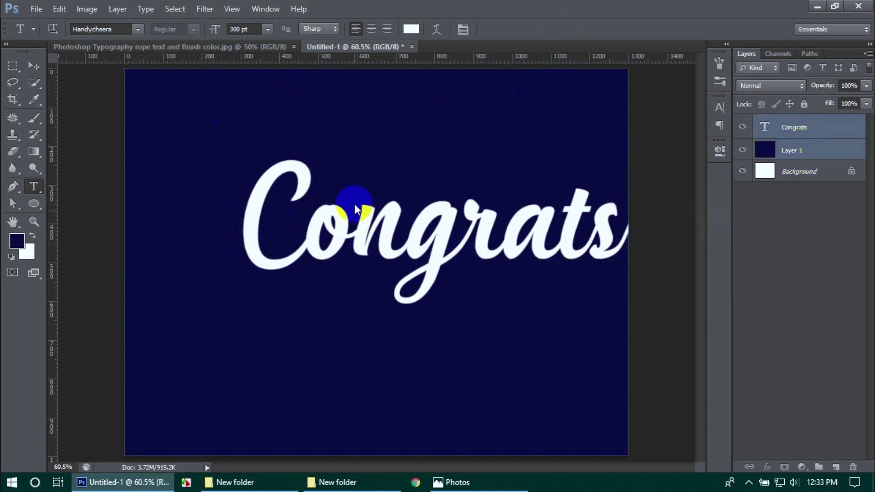
click(33, 66)
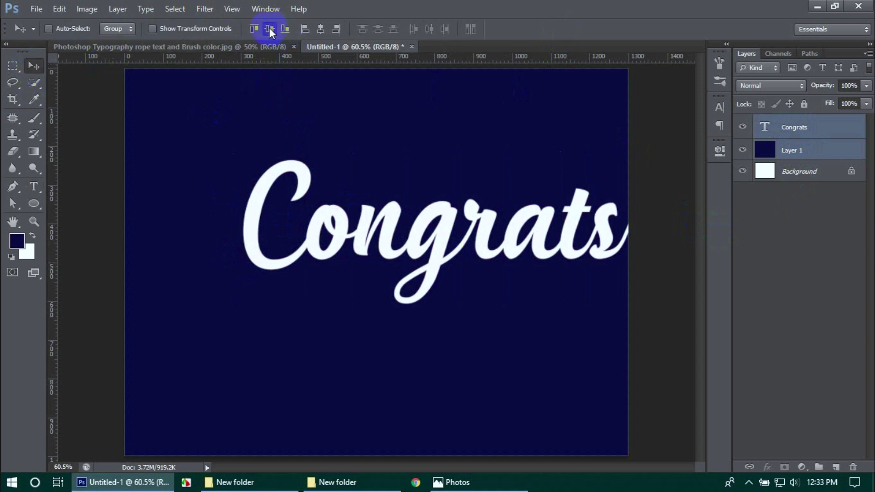
click(269, 28)
click(322, 29)
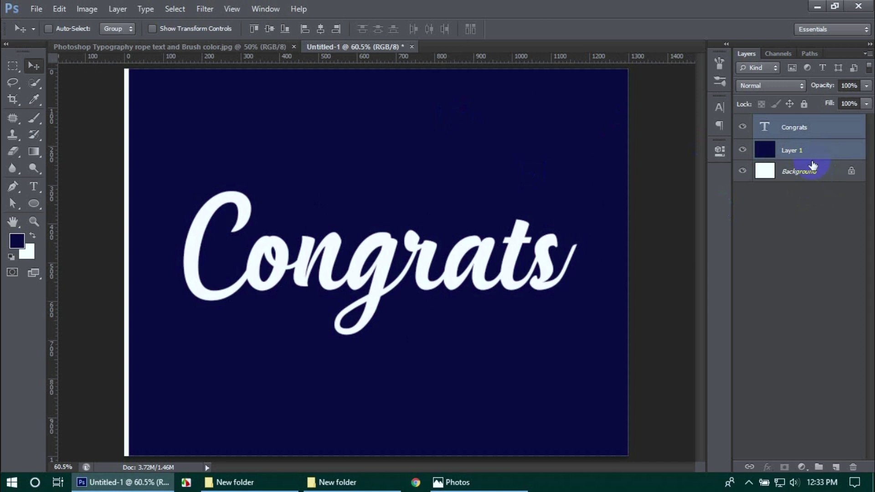
key(ctrl+z)
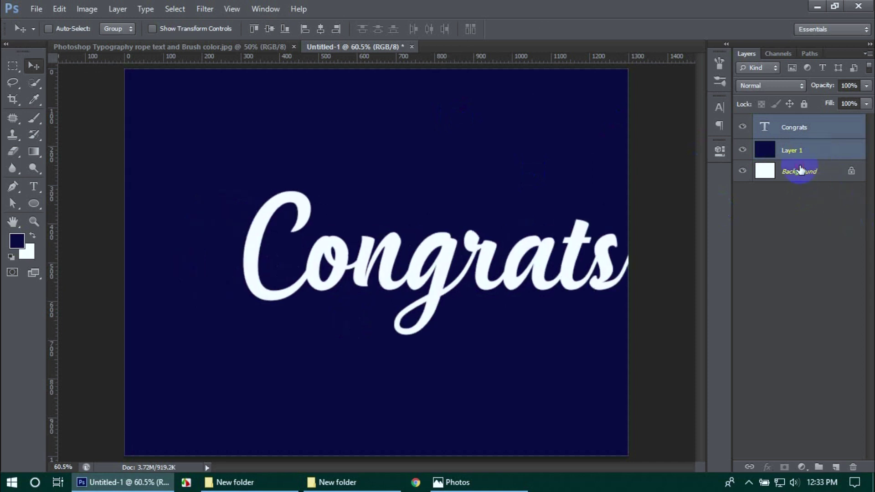
Centre the text horizontally with all layers selected, leaving only the Congrats layer selected.
click(801, 170)
shift+click(793, 131)
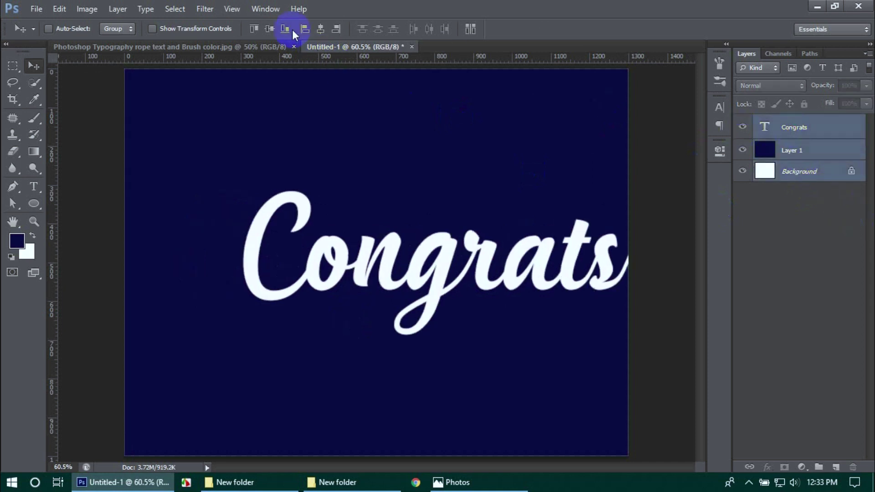
click(314, 35)
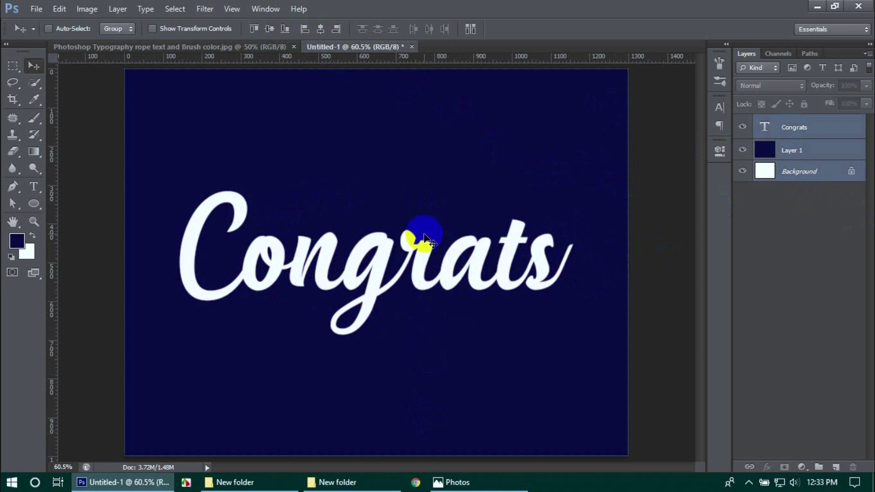
click(824, 126)
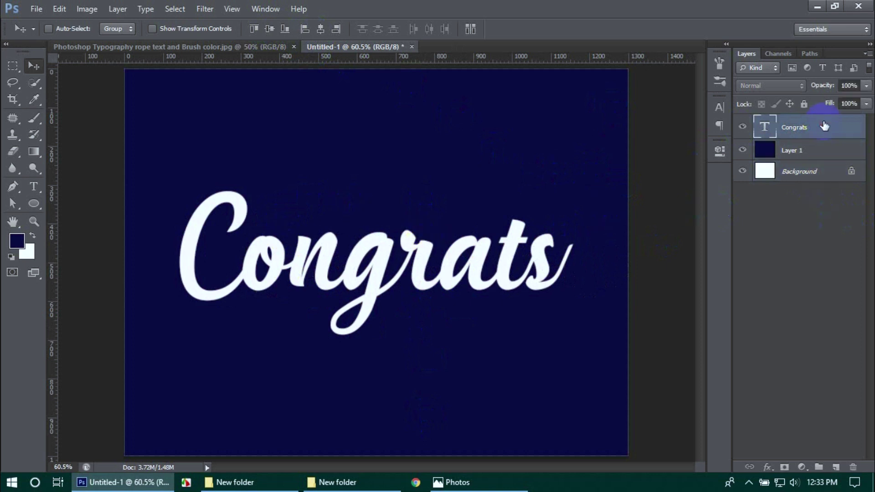
Add empty Layer 2 above Congrats and make it a clipping mask on the text.
click(838, 468)
ctrl+click(767, 146)
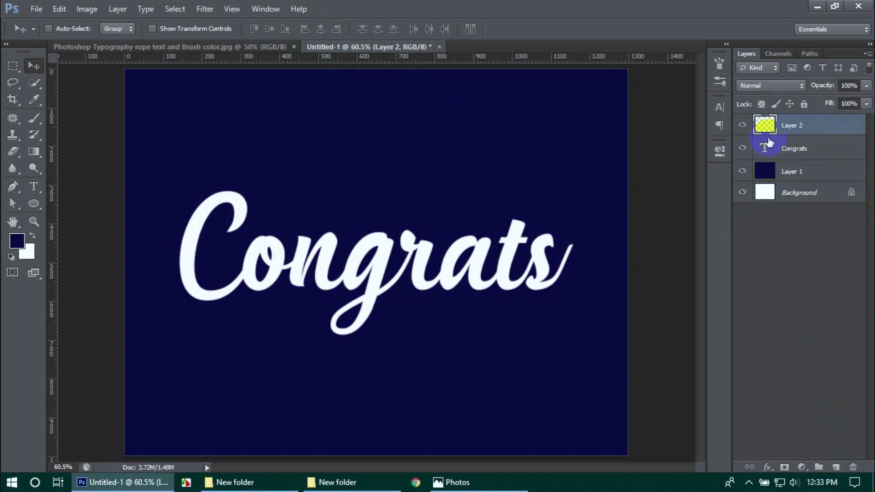
right_click(814, 133)
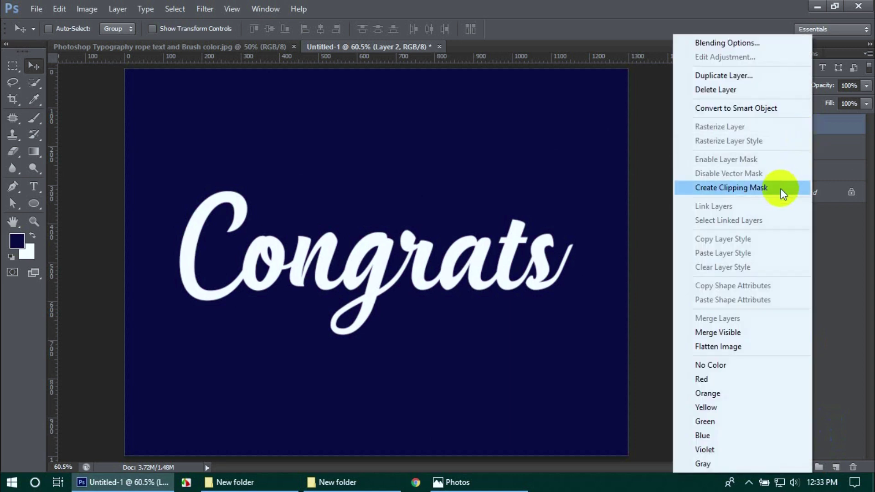
click(770, 193)
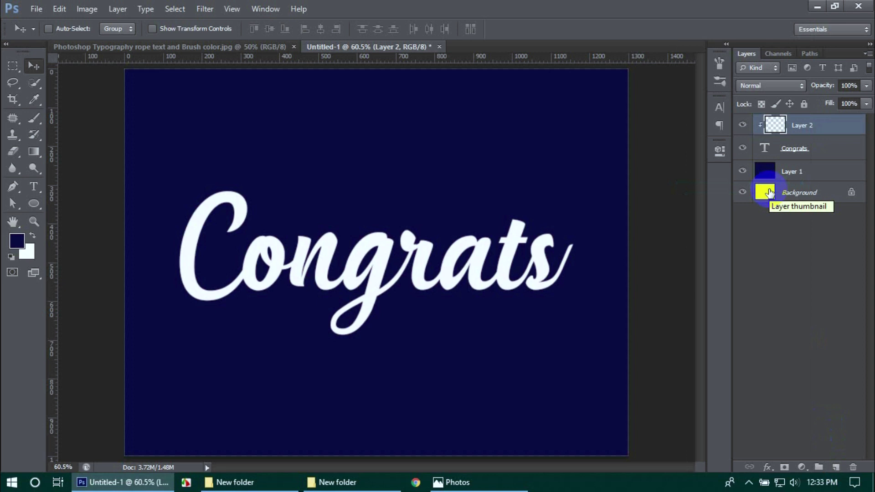
drag(293, 278, 251, 298)
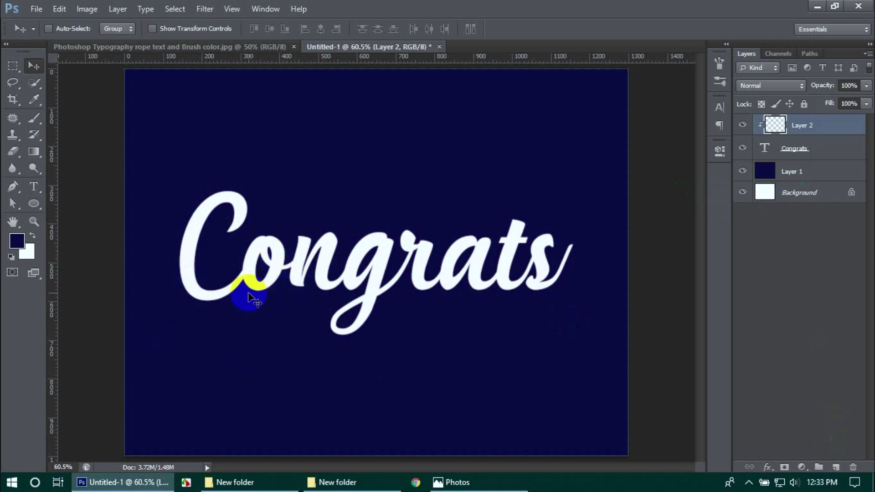
Set the Pen tool to Path mode and zoom in on the C and o letters.
click(12, 185)
click(68, 28)
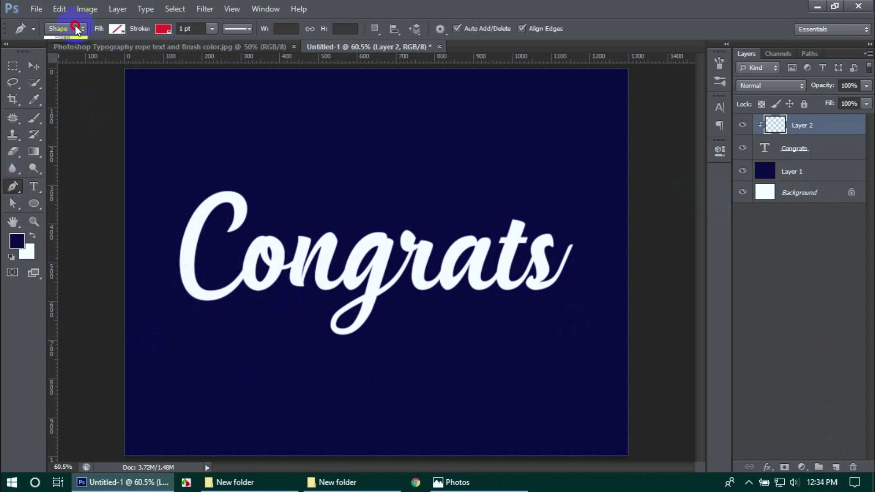
click(75, 51)
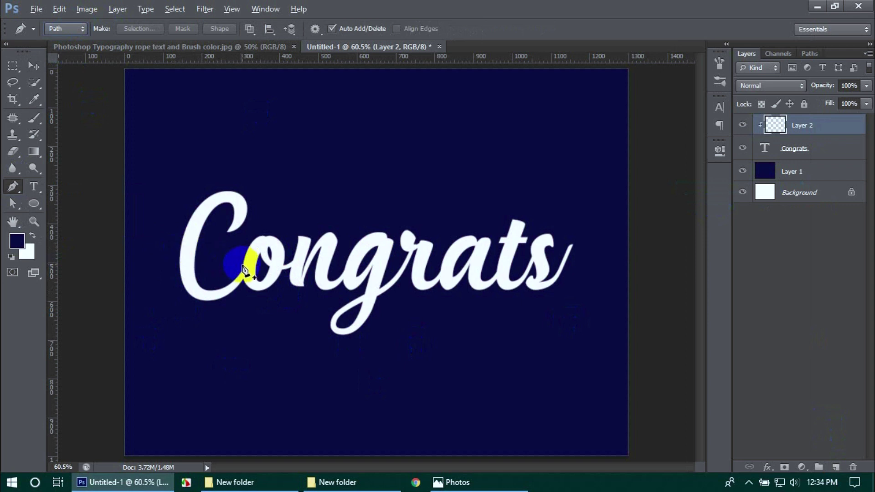
click(254, 294)
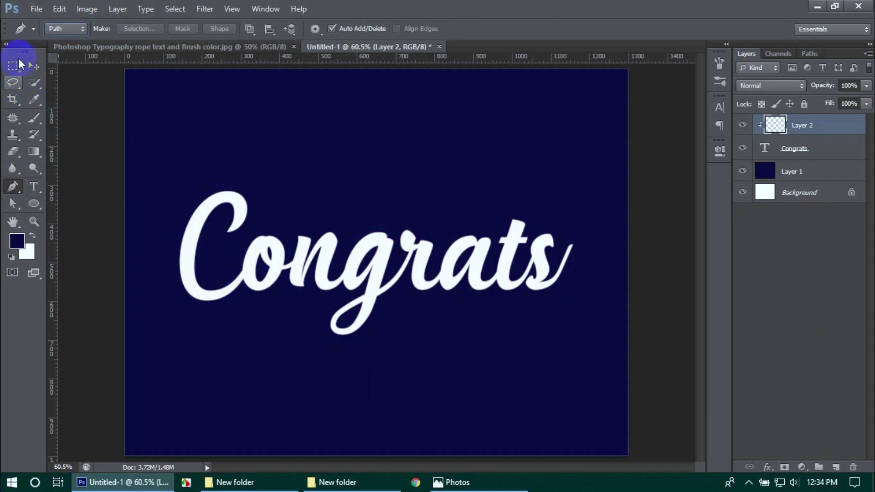
click(37, 70)
scroll(246, 269, up, 2)
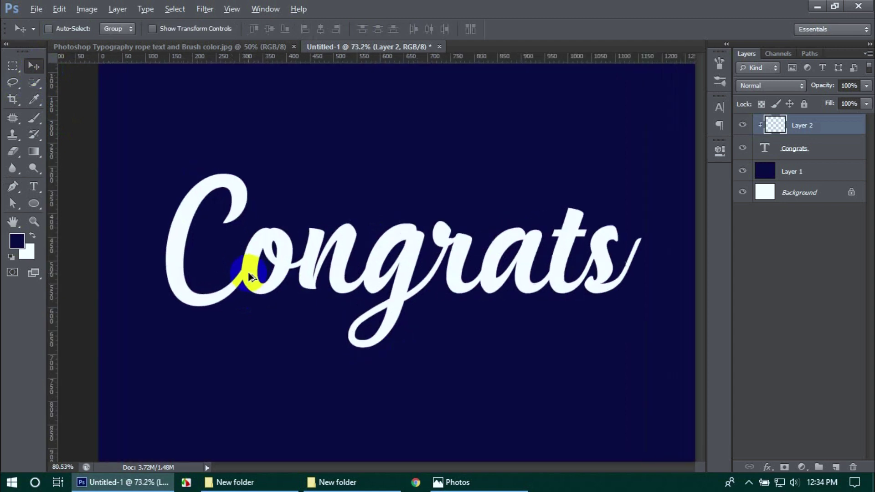
scroll(250, 277, up, 2)
scroll(250, 278, up, 2)
scroll(249, 277, up, 2)
scroll(250, 277, up, 1)
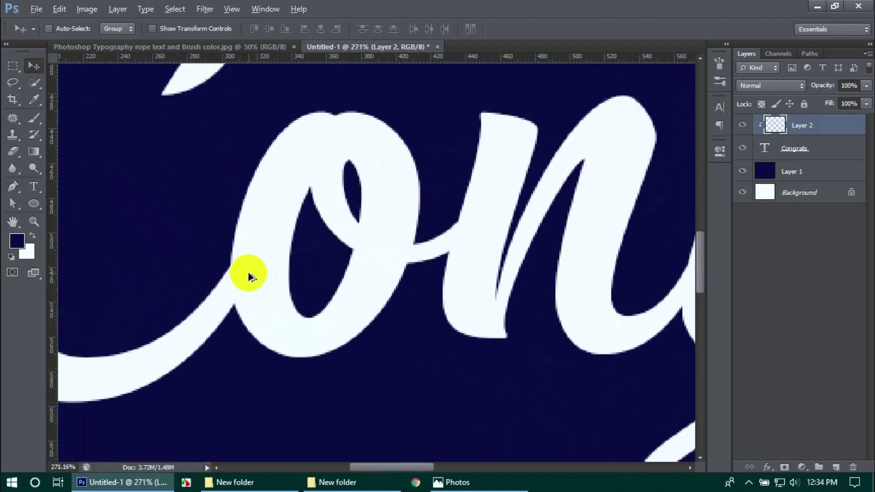
scroll(250, 277, up, 1)
drag(195, 317, 254, 273)
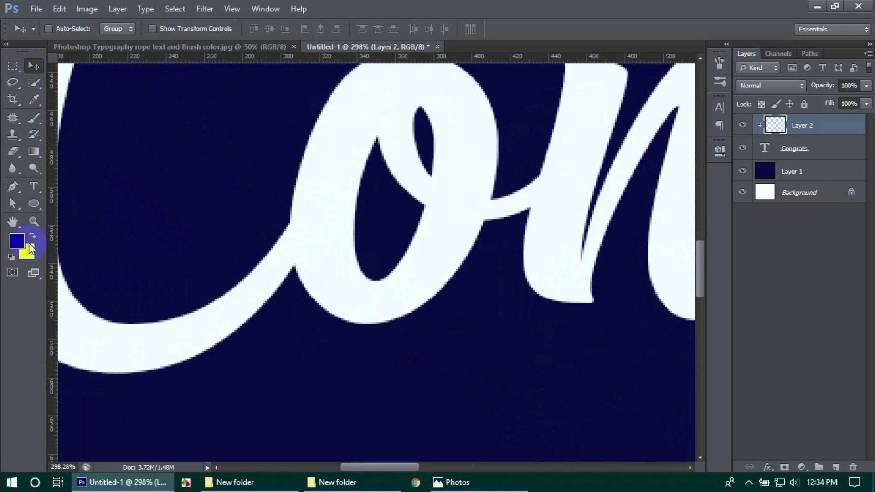
Pen a closed path around the C–o junction and make it a selection with 0 feather.
click(13, 187)
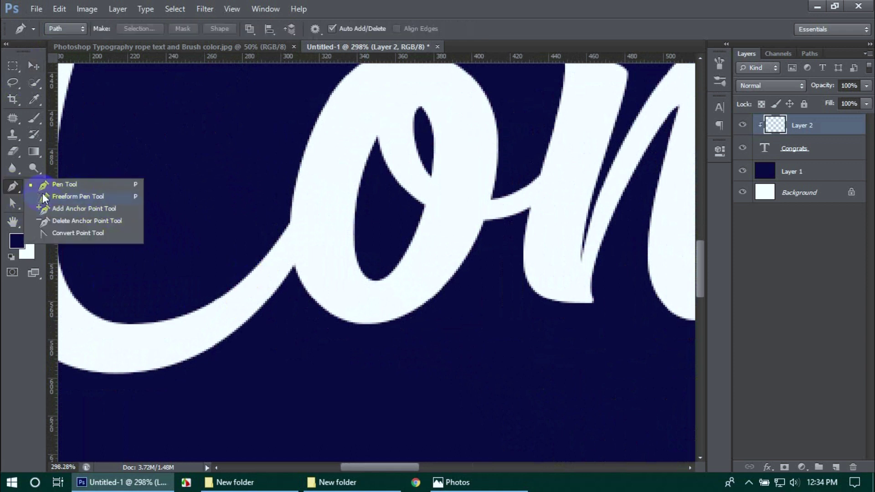
click(213, 242)
click(293, 201)
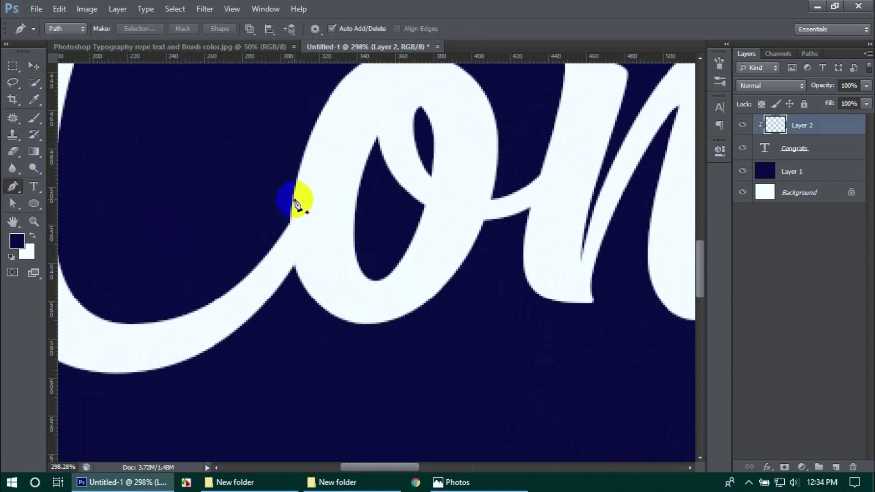
drag(303, 286, 324, 315)
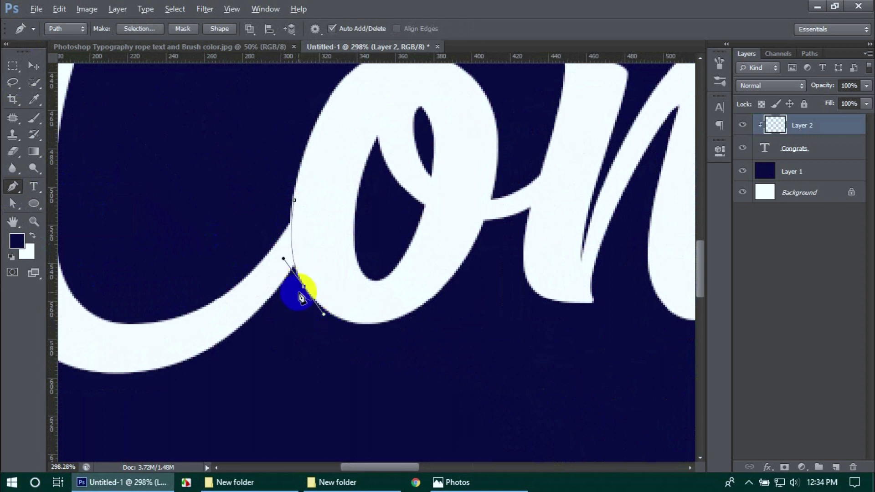
click(281, 369)
drag(174, 282, 177, 263)
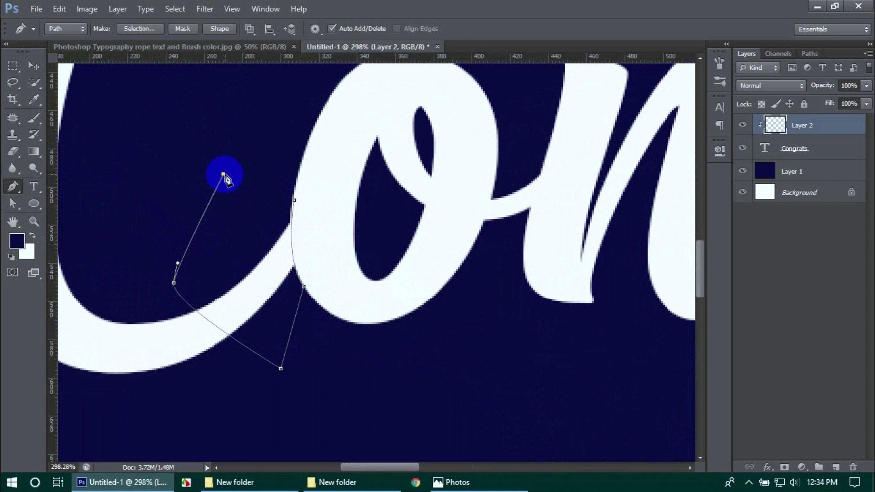
click(223, 174)
click(294, 200)
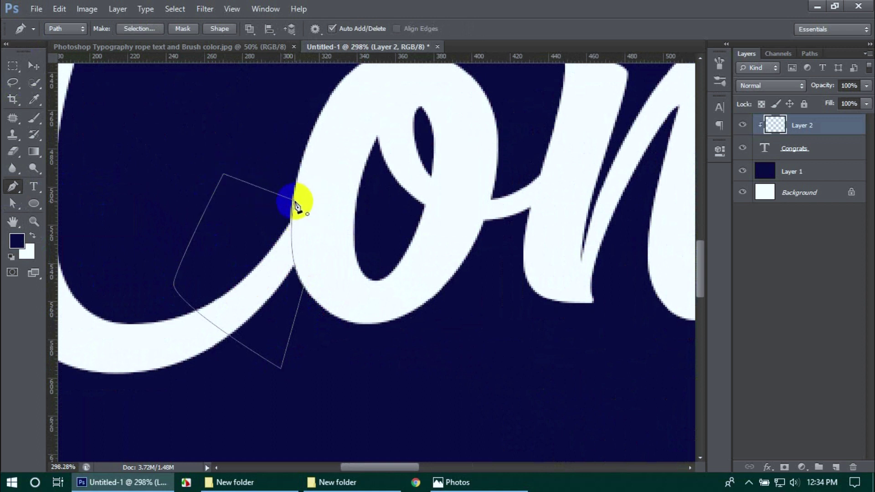
right_click(278, 252)
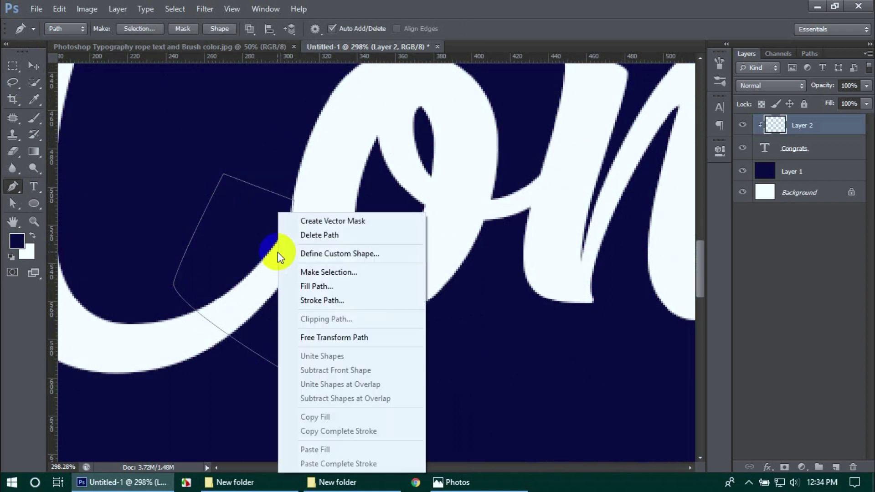
click(312, 272)
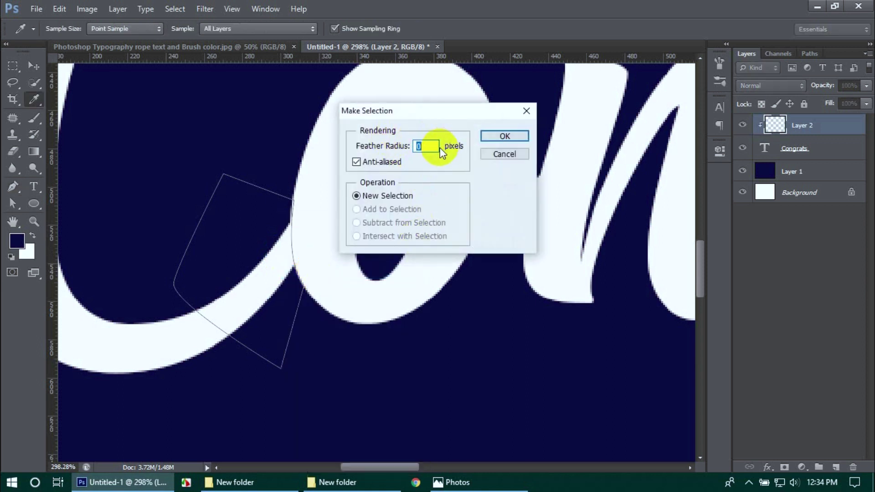
click(505, 139)
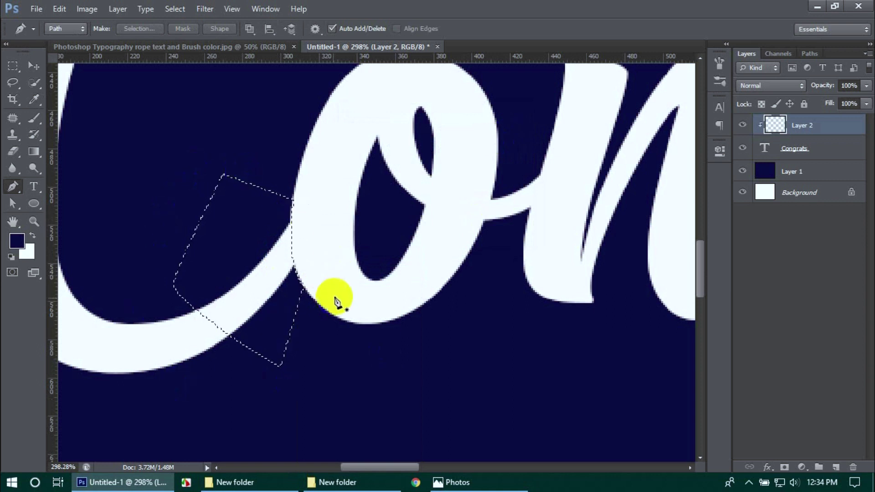
Choose a soft round brush with 0% hardness at about 56 px.
click(36, 118)
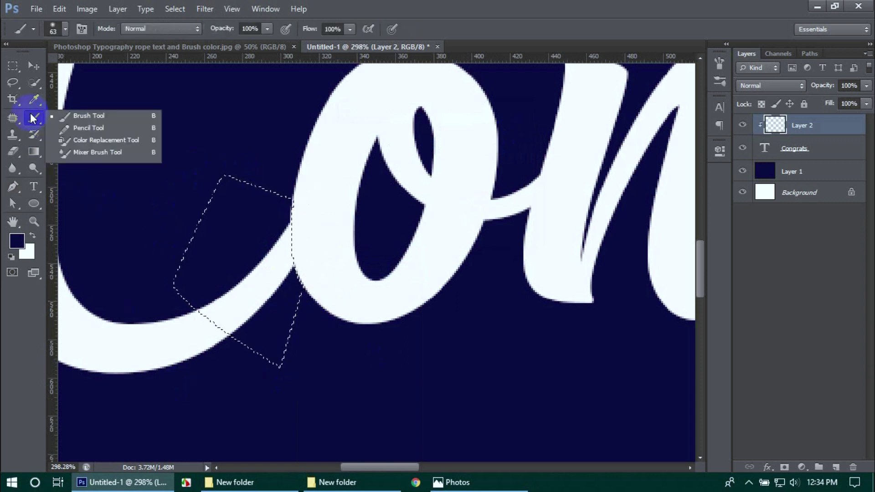
click(65, 31)
click(48, 129)
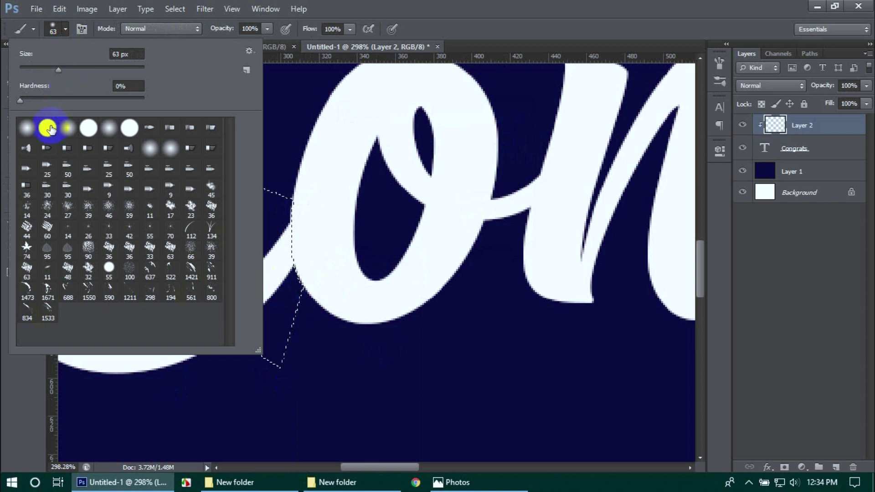
drag(143, 101, 117, 103)
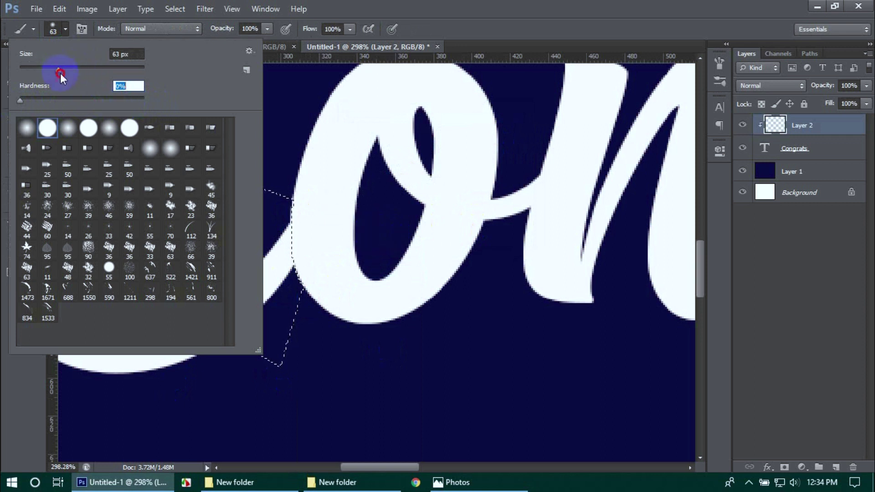
drag(59, 71, 55, 70)
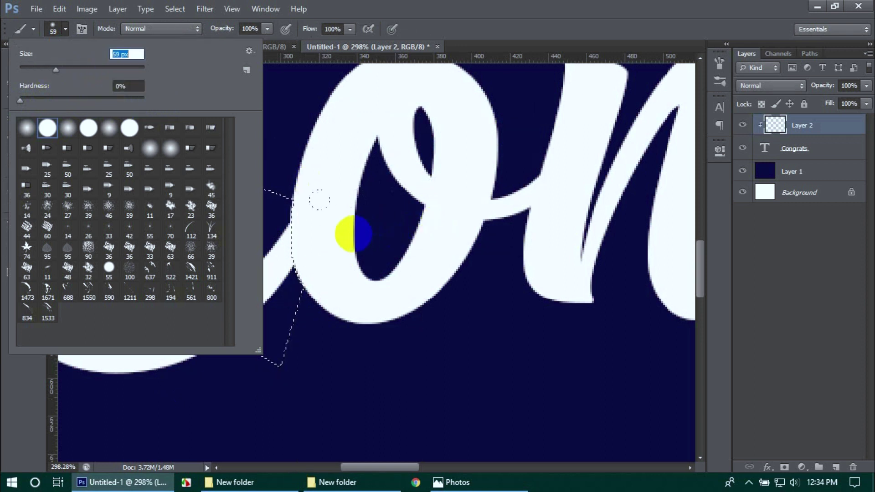
drag(57, 70, 54, 70)
click(66, 32)
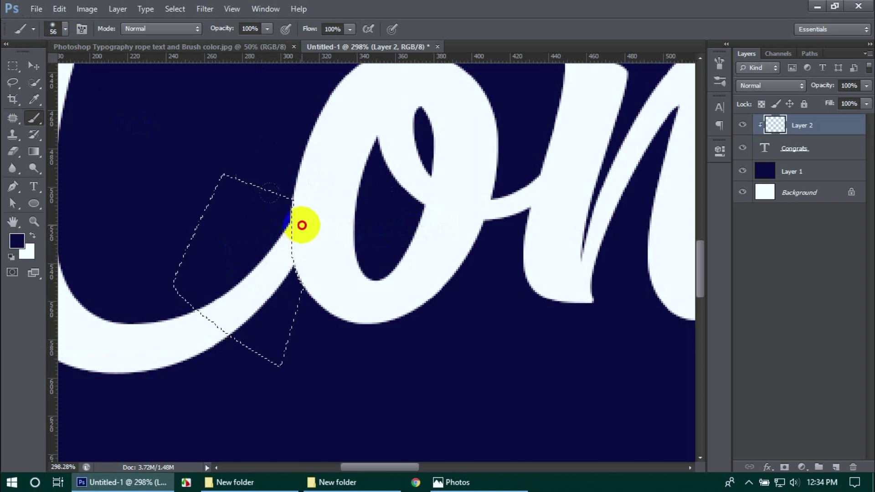
Paint soft navy shading over the C tail where it meets the o.
drag(301, 225, 313, 273)
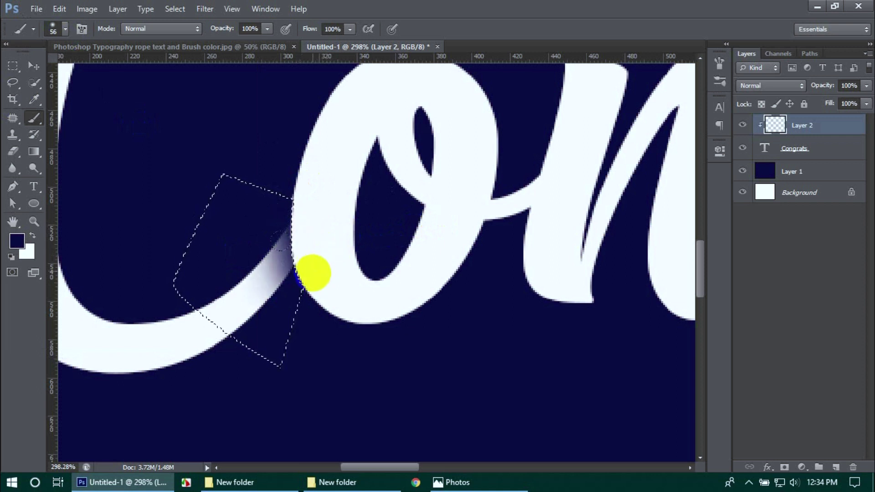
mouse_move(316, 229)
mouse_down()
mouse_move(303, 249)
mouse_move(296, 297)
mouse_move(298, 290)
mouse_up()
scroll(323, 256, down, 3)
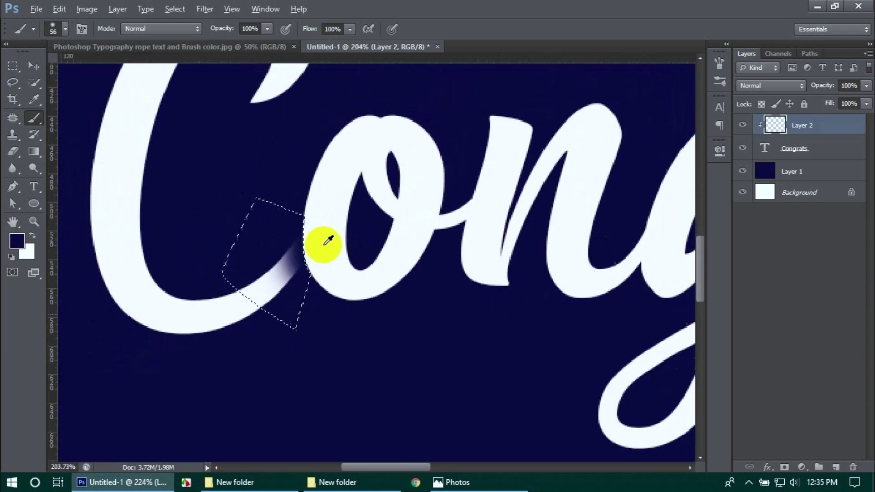
scroll(324, 245, down, 2)
scroll(325, 244, down, 2)
scroll(325, 245, down, 1)
scroll(324, 245, down, 1)
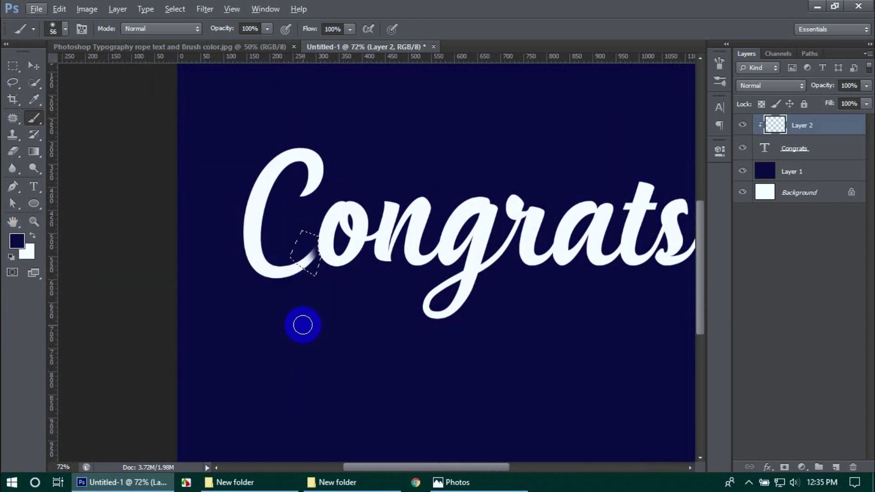
drag(335, 242, 302, 236)
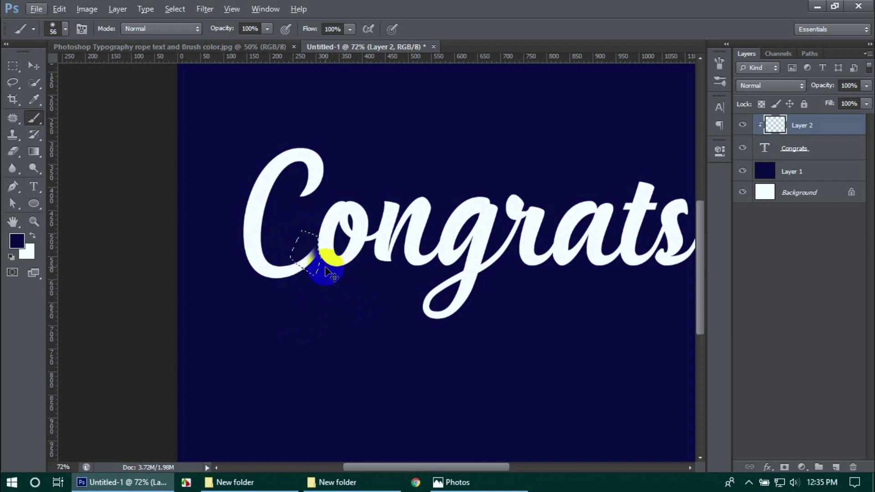
click(391, 245)
click(477, 260)
Pen a closed path around the stroke crossing inside the o loop and load it as a selection.
drag(465, 264, 351, 279)
mouse_move(246, 282)
mouse_down()
mouse_move(207, 263)
mouse_move(237, 250)
mouse_move(340, 286)
mouse_up()
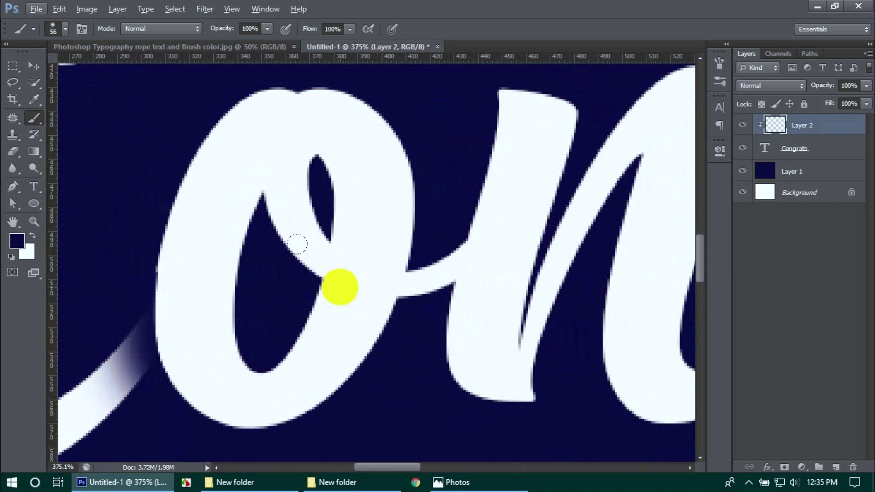
key(p)
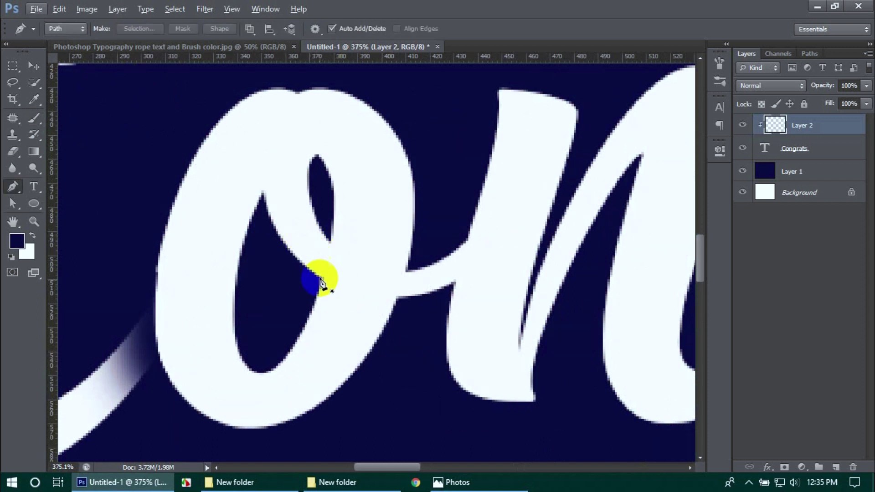
drag(320, 280, 370, 296)
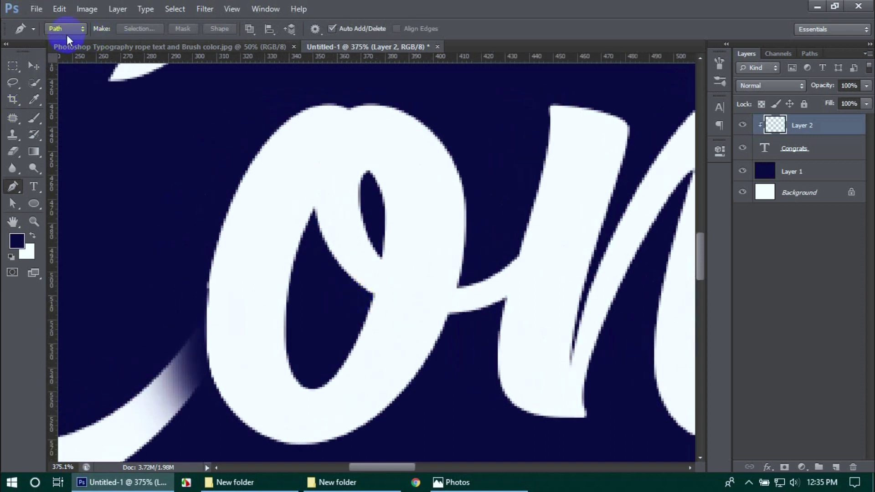
click(384, 246)
drag(368, 316, 353, 364)
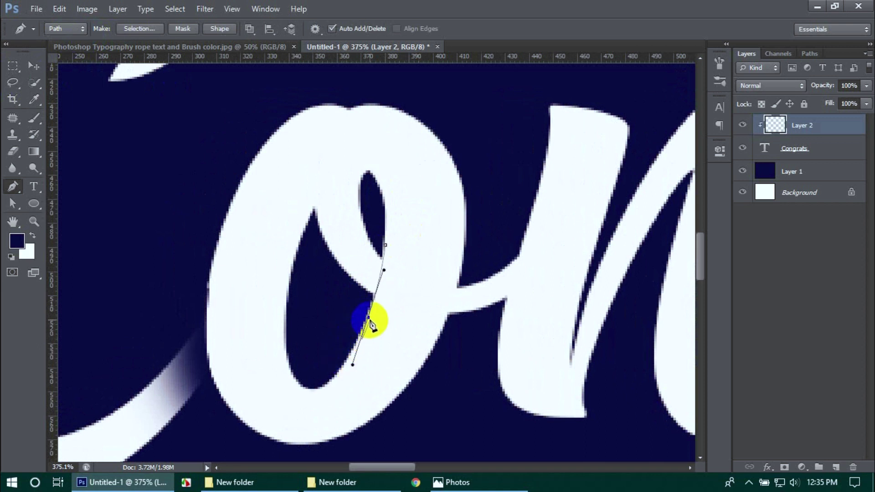
click(368, 318)
click(301, 305)
click(308, 233)
click(355, 173)
click(393, 222)
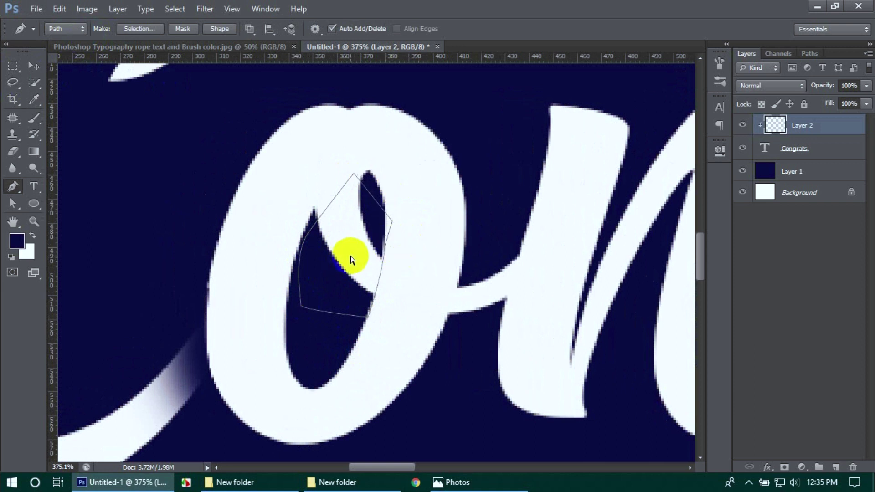
key(ctrl+Return)
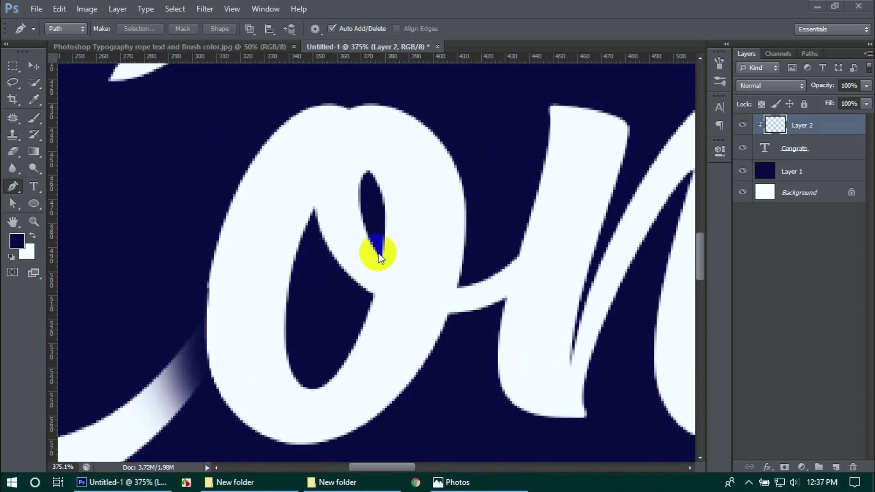
key(ctrl+shift+d)
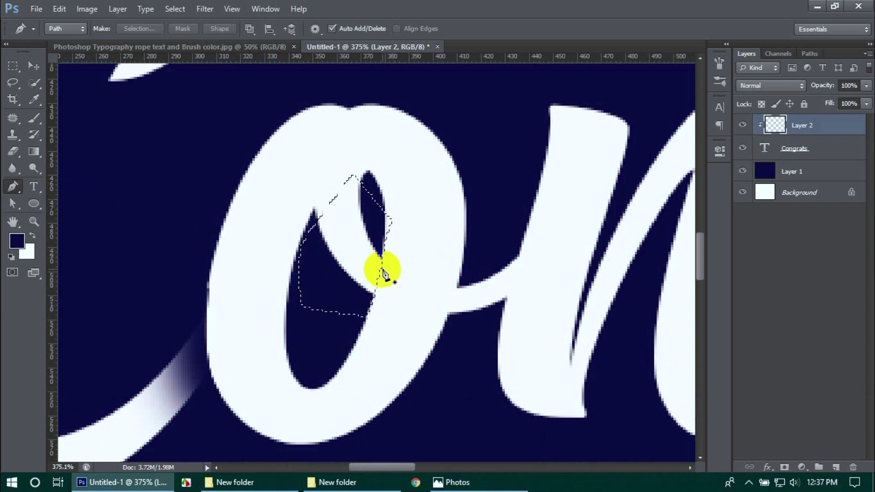
Paint soft navy shading inside the o-loop selection.
click(207, 251)
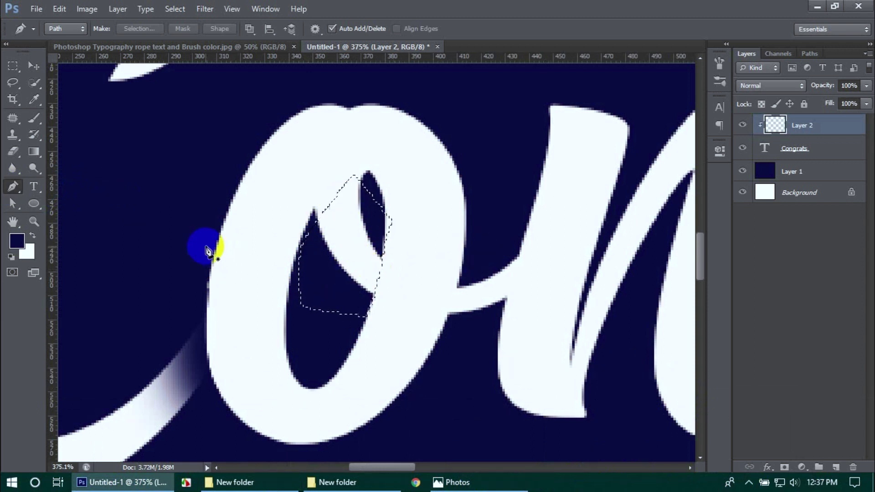
key(b)
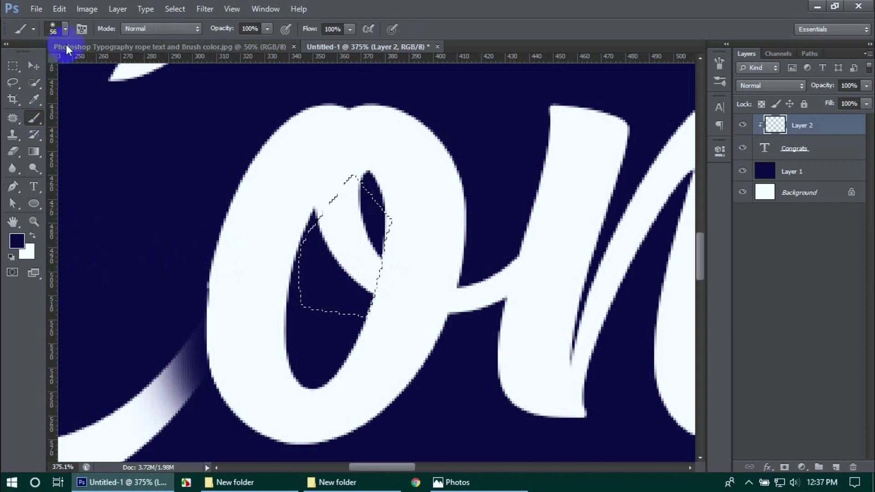
click(66, 26)
click(577, 396)
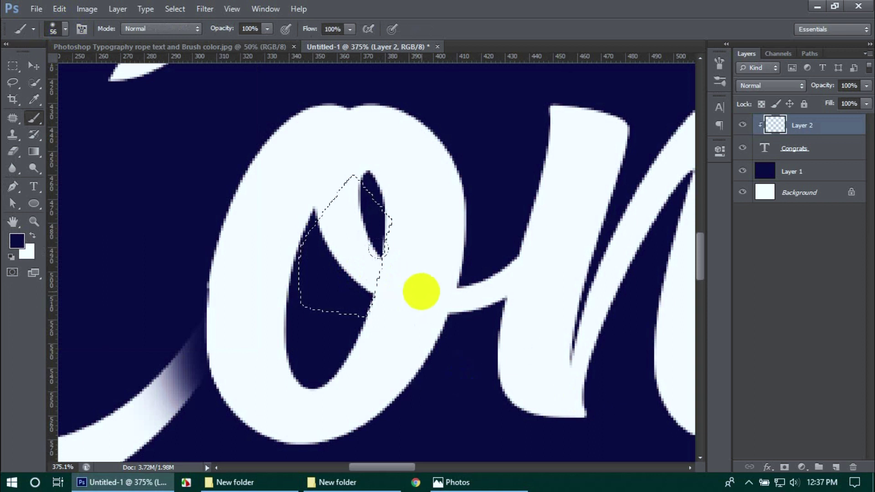
drag(383, 245, 411, 302)
drag(368, 259, 355, 256)
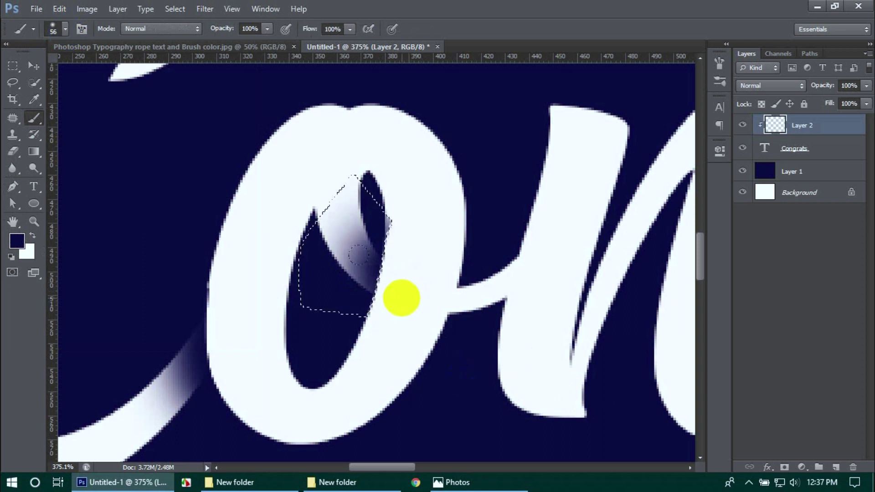
scroll(474, 299, down, 2)
Dab navy shading onto the spot where the o joins the n.
scroll(475, 299, down, 1)
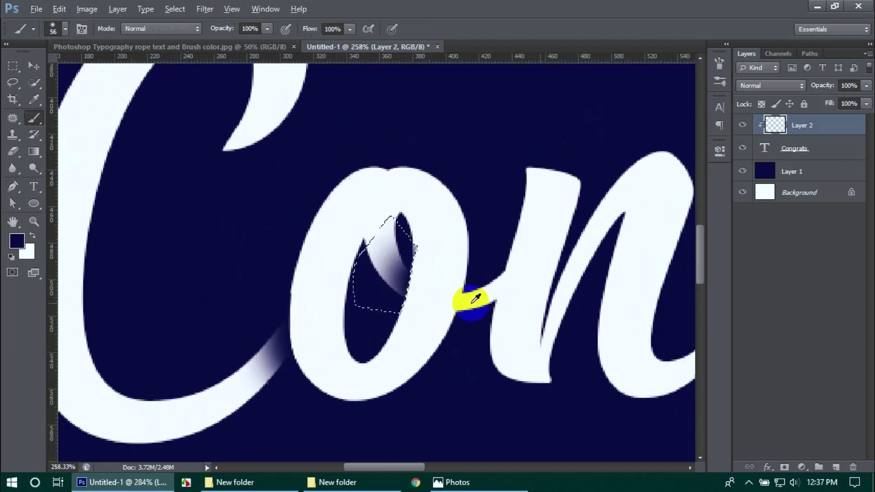
scroll(475, 298, down, 2)
scroll(475, 299, down, 2)
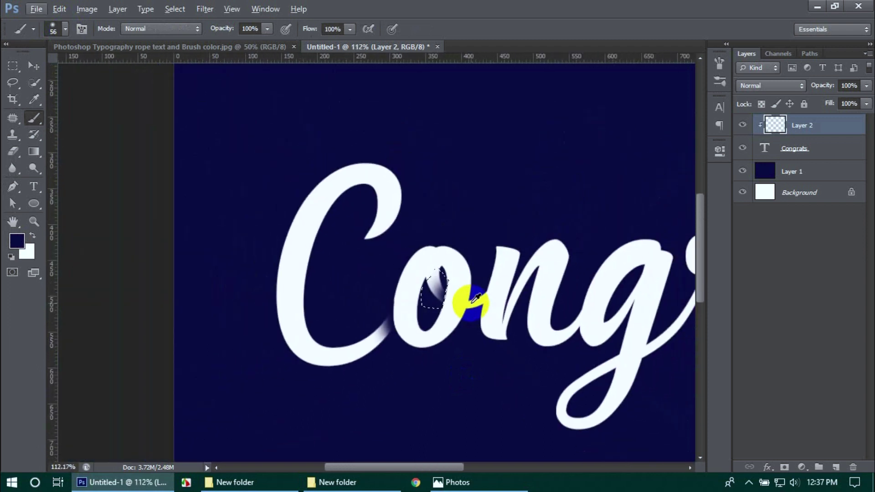
drag(465, 299, 473, 318)
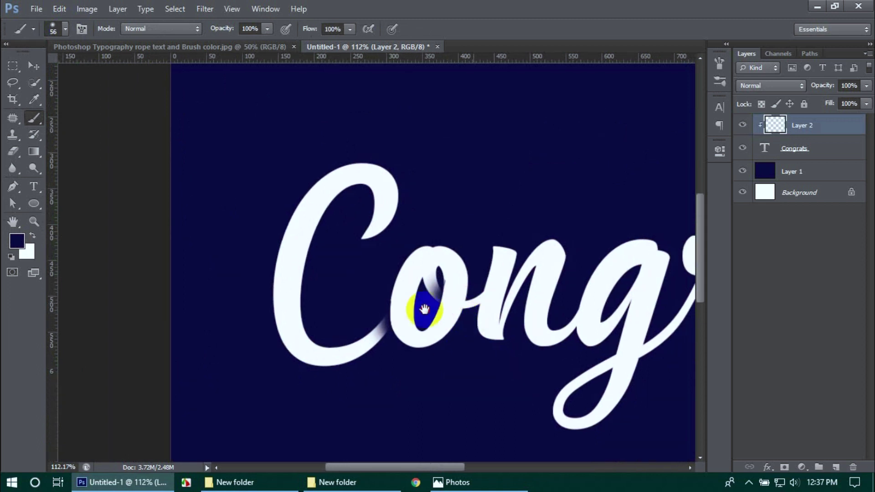
drag(476, 318, 362, 303)
click(363, 293)
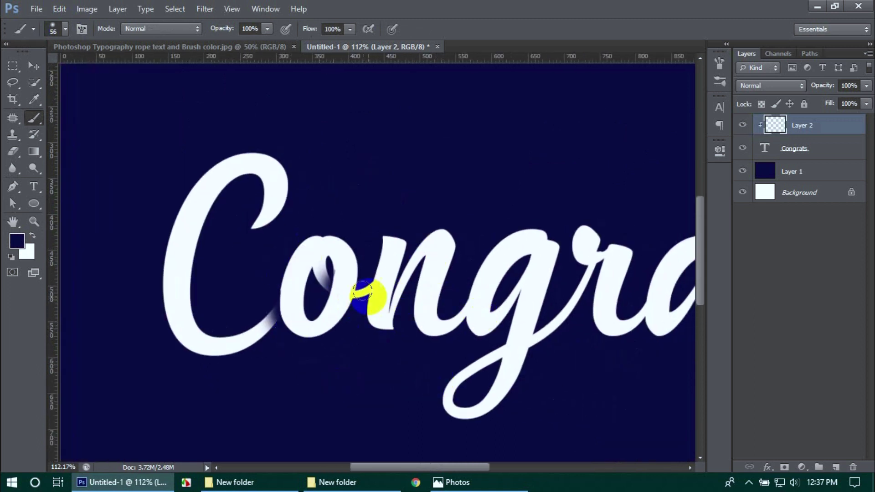
click(397, 316)
scroll(401, 325, up, 8)
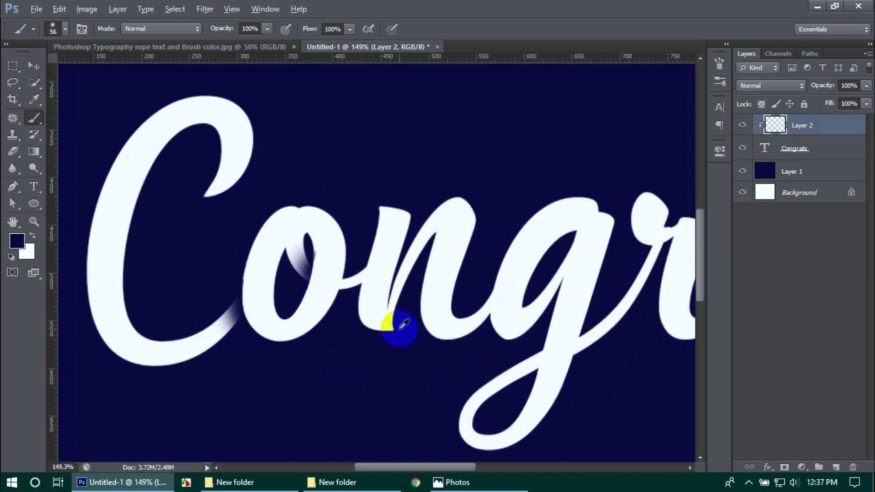
Outline the o–n join with a closed pen path and convert it to a selection.
key(p)
click(365, 345)
click(392, 345)
click(395, 312)
click(353, 284)
click(305, 308)
click(270, 393)
click(367, 414)
click(365, 345)
key(ctrl+Return)
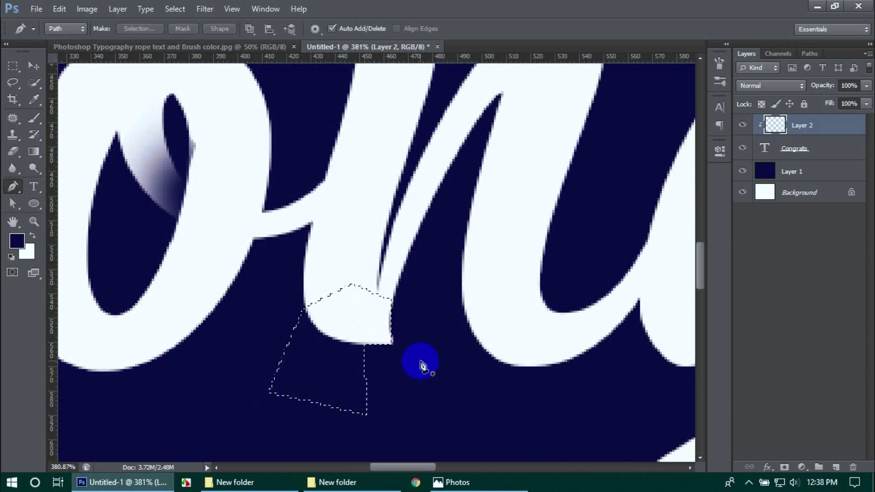
Paint soft dark navy shading inside the o–n join selection.
key(b)
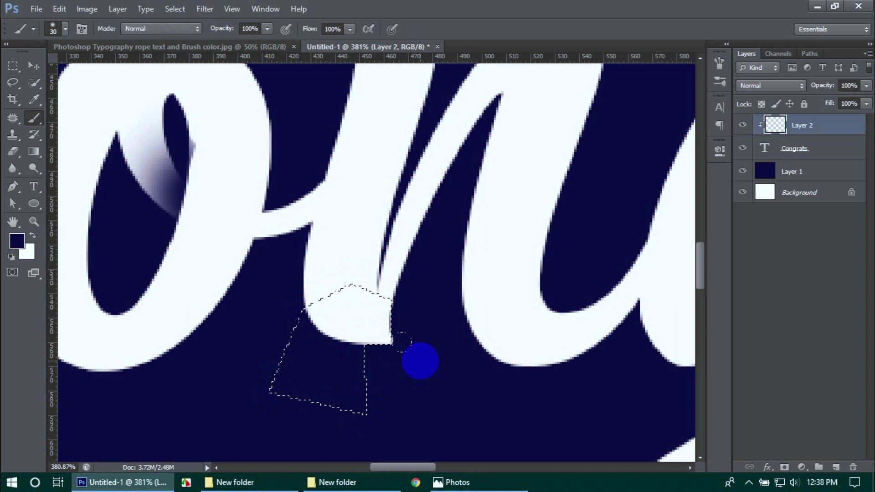
mouse_move(396, 342)
mouse_down()
mouse_move(403, 348)
mouse_move(381, 312)
mouse_up()
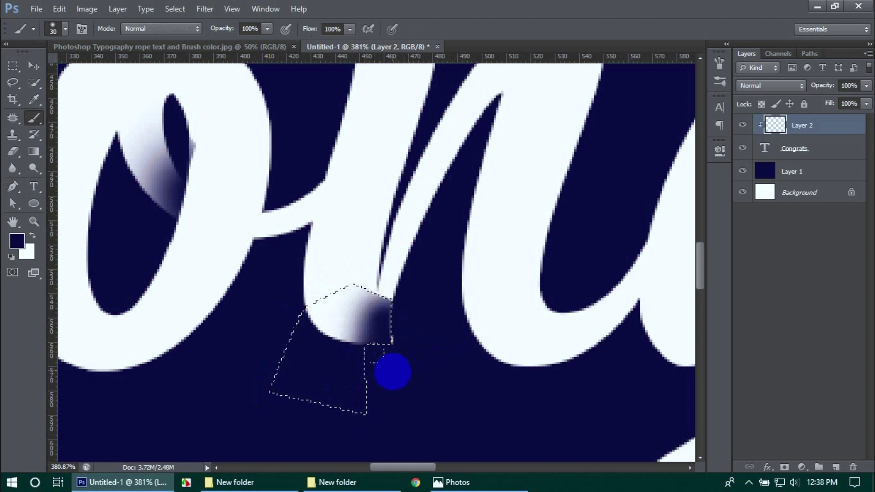
drag(367, 347, 322, 316)
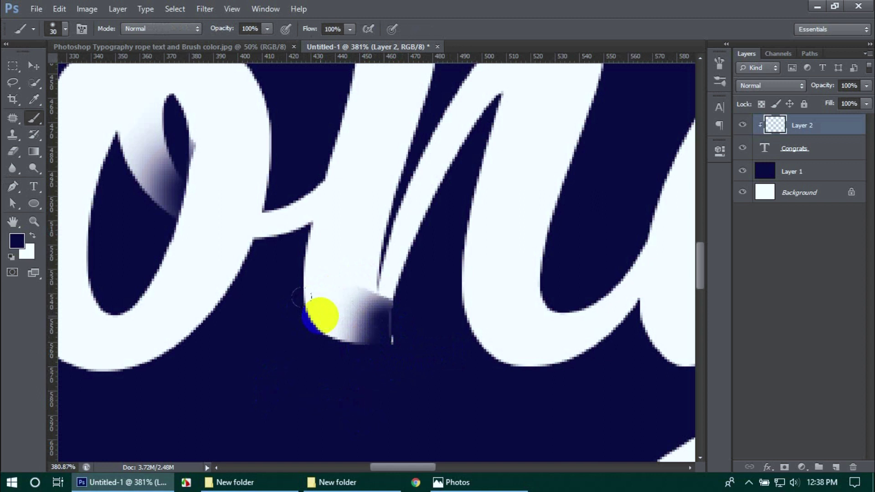
scroll(324, 310, down, 1)
scroll(338, 303, down, 3)
Outline and select the n–g join area, ready for navy brush shading.
scroll(360, 306, up, 3)
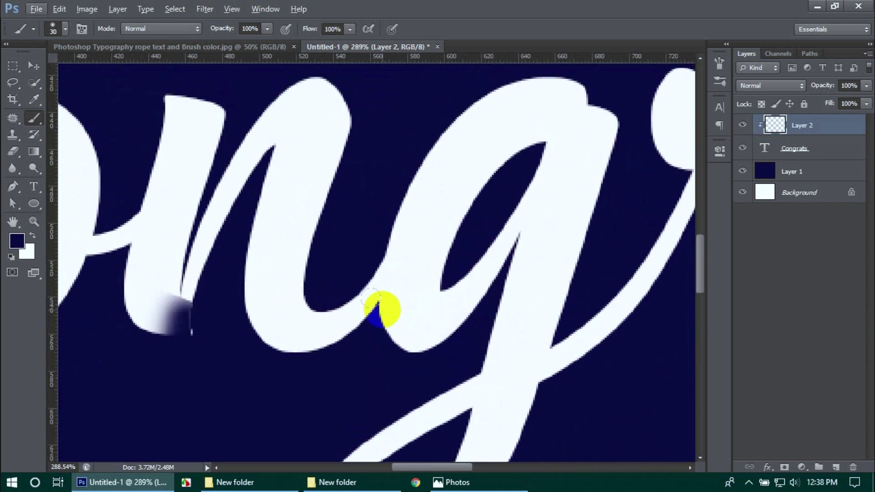
key(p)
click(380, 318)
click(363, 390)
click(315, 352)
click(321, 231)
click(367, 218)
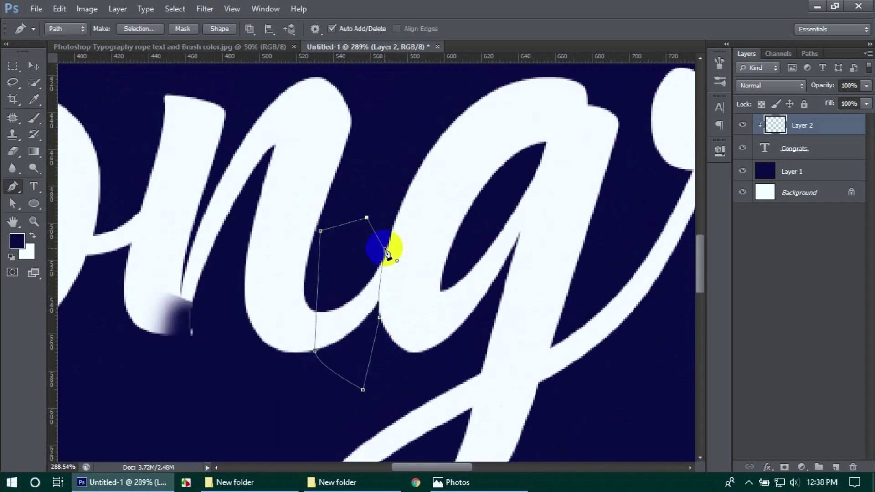
key(ctrl+Return)
key(b)
scroll(472, 273, down, 3)
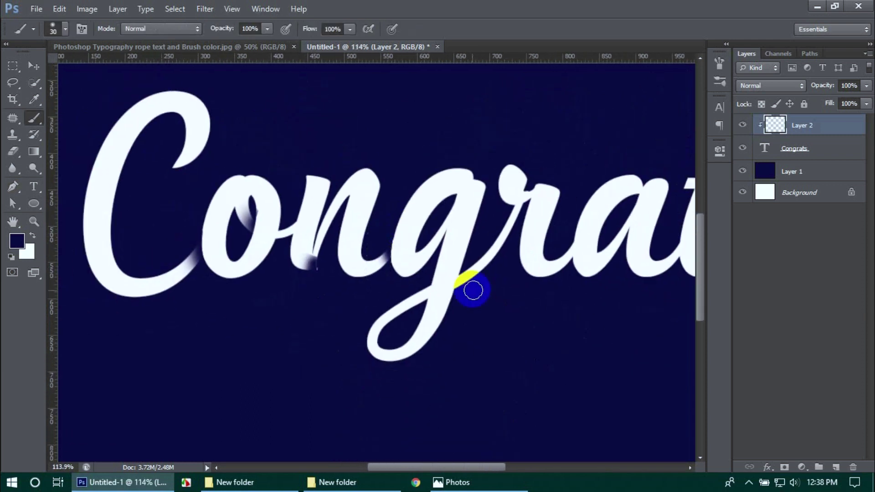
scroll(473, 291, up, 3)
Outline and select the g–r join area for navy shading.
key(p)
click(400, 237)
click(385, 286)
click(391, 368)
click(531, 321)
key(ctrl+Return)
key(b)
scroll(403, 228, down, 3)
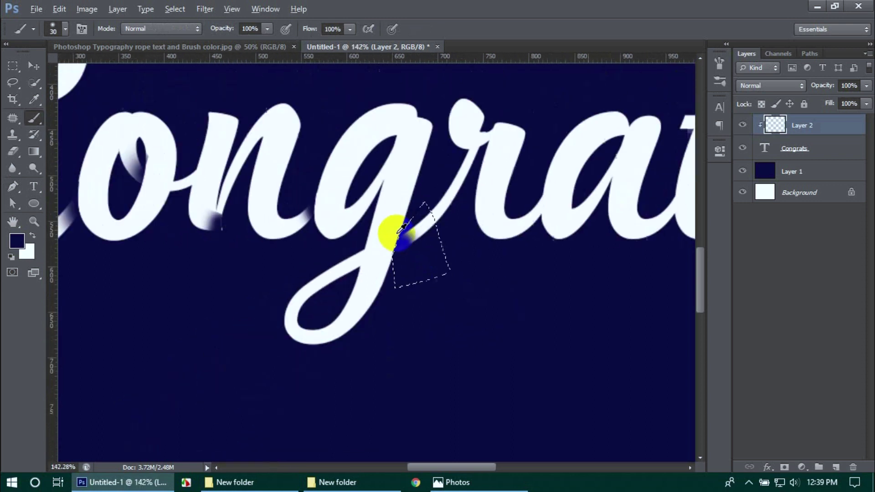
scroll(396, 237, down, 3)
scroll(408, 303, up, 4)
Outline a join on the a and paint dark navy shading inside it.
key(p)
click(465, 221)
drag(456, 329, 460, 368)
click(465, 221)
key(ctrl+Return)
key(b)
drag(471, 244, 439, 271)
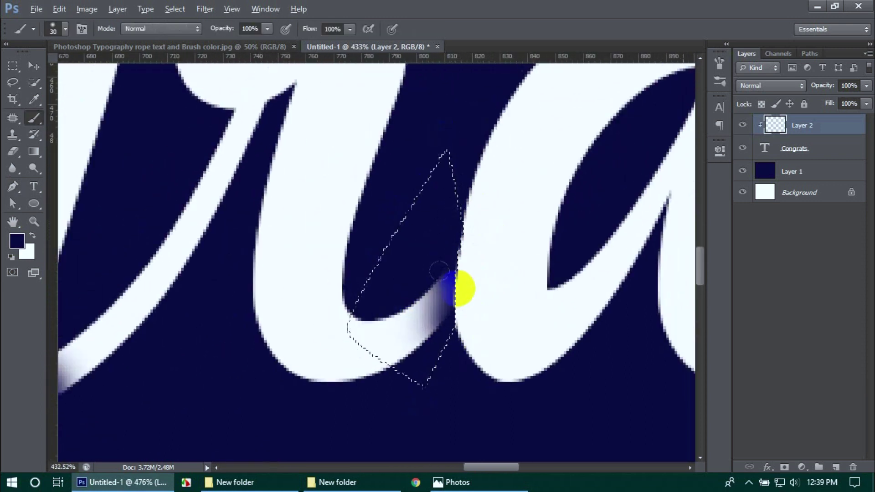
scroll(451, 280, down, 3)
scroll(561, 238, up, 4)
Outline and select a second curved area on the a for shading.
key(p)
click(536, 227)
drag(504, 336, 497, 364)
click(450, 268)
click(536, 226)
key(ctrl+Return)
key(b)
scroll(538, 277, down, 4)
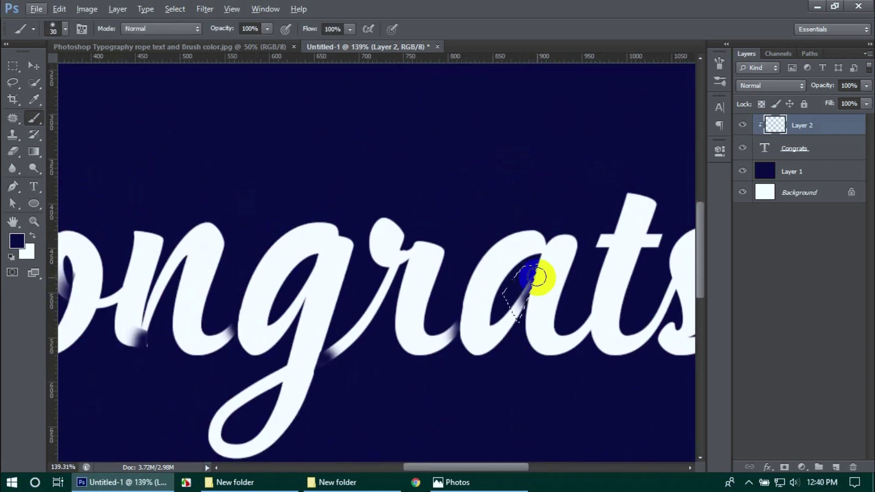
scroll(528, 361, up, 2)
scroll(524, 307, up, 3)
scroll(535, 299, up, 3)
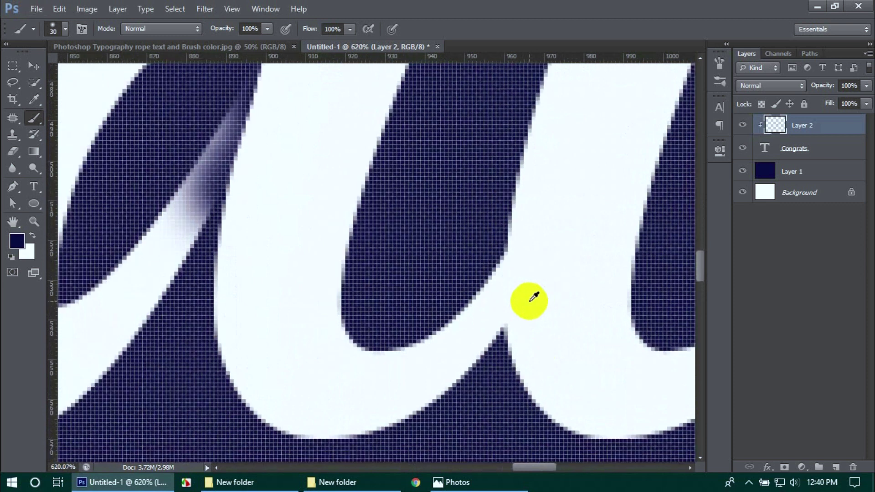
Outline the a–t join and paint dark shading inside it.
scroll(533, 297, down, 1)
key(p)
click(509, 251)
click(481, 393)
click(419, 309)
click(509, 251)
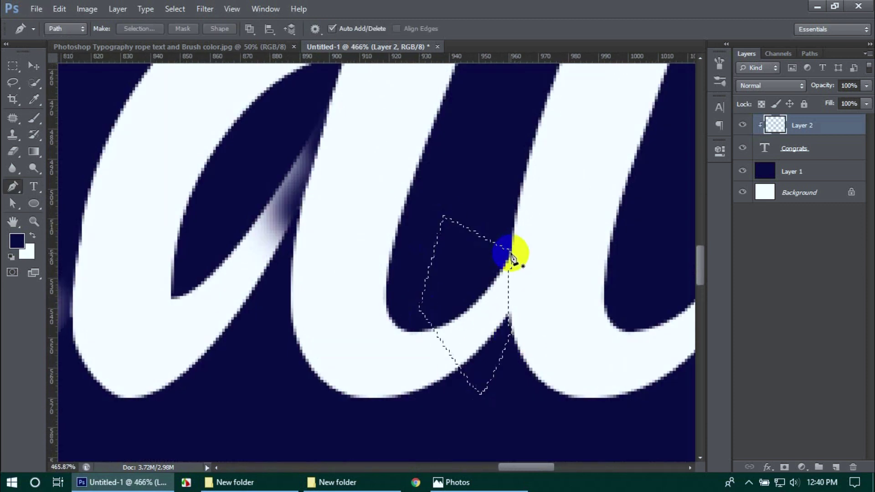
key(b)
drag(533, 293, 531, 278)
scroll(533, 273, down, 3)
scroll(539, 264, up, 3)
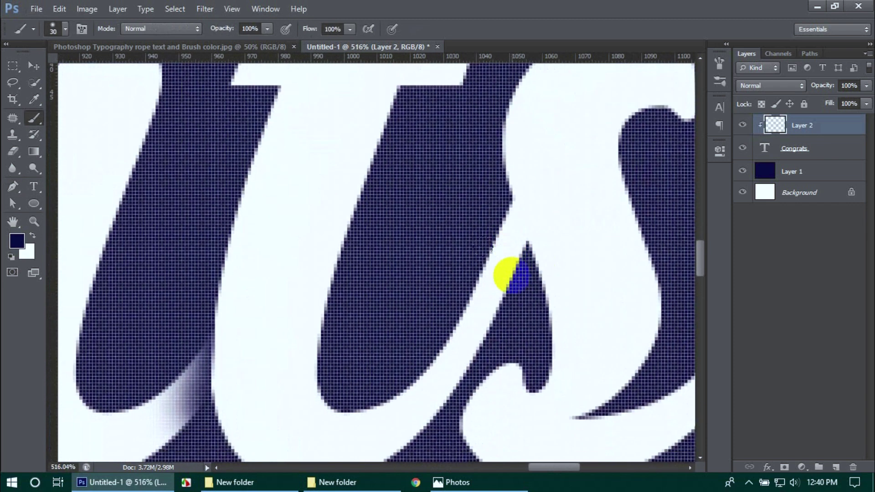
Outline and select the t–s join area for navy shading.
key(p)
scroll(510, 276, down, 1)
click(514, 201)
click(533, 256)
click(507, 308)
click(393, 266)
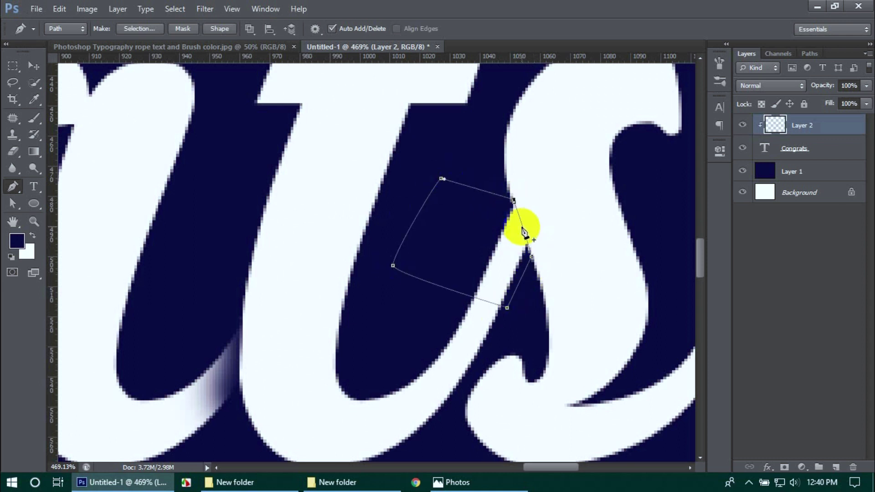
key(ctrl+Return)
key(b)
scroll(543, 176, down, 2)
scroll(475, 303, up, 2)
drag(559, 235, 557, 250)
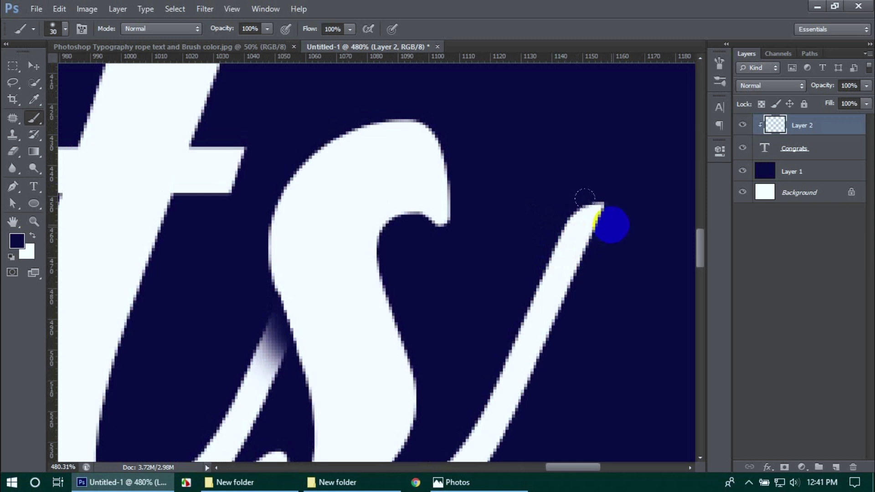
Outline the tail tip beside the s, select it, and brush dark navy over it.
key(p)
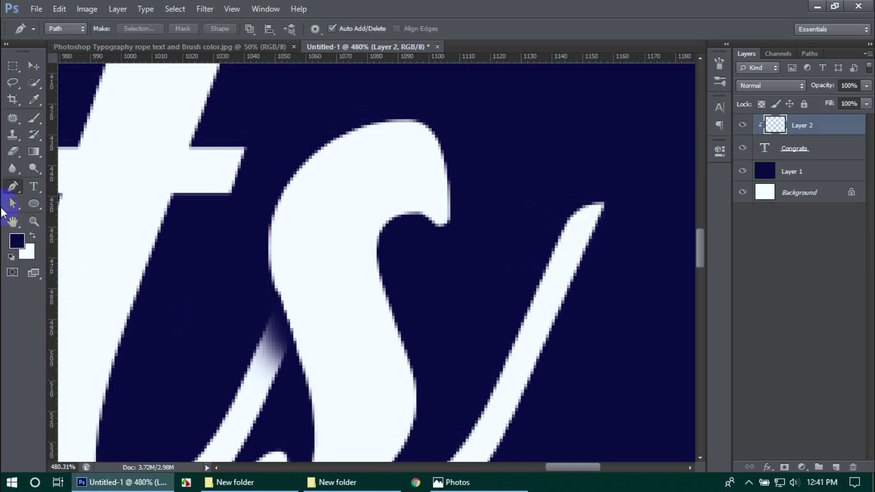
click(576, 223)
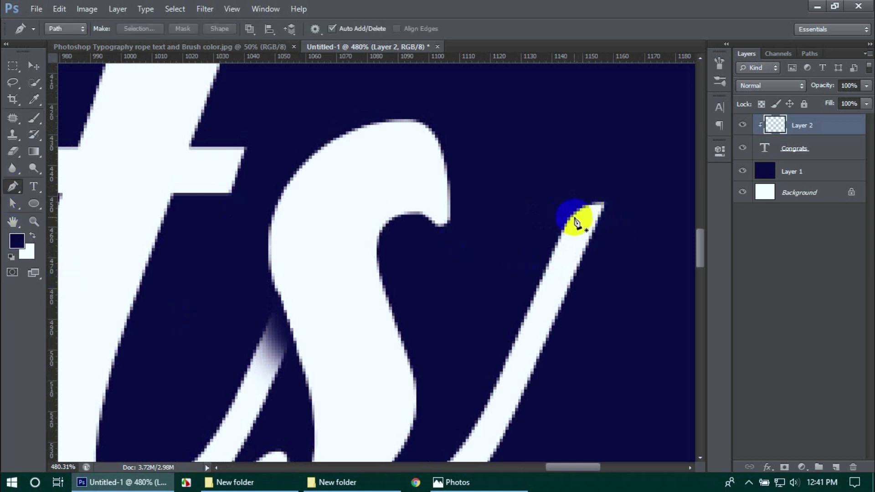
click(597, 208)
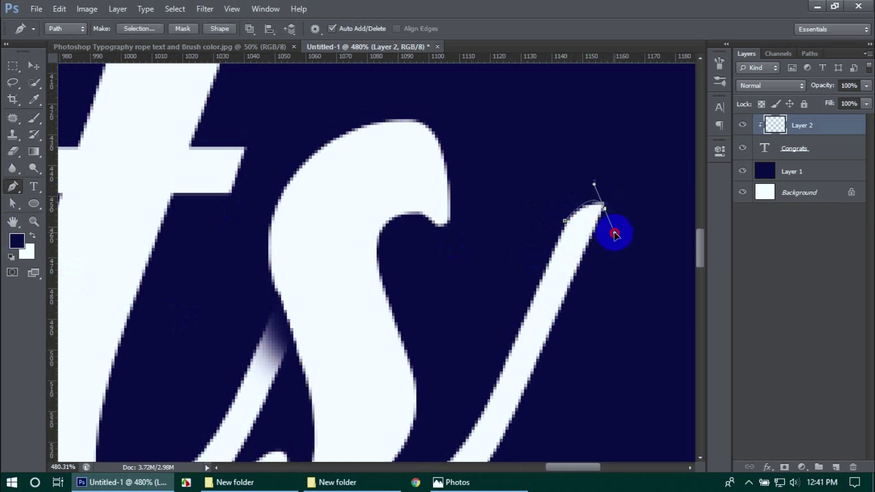
drag(609, 232, 608, 232)
click(583, 231)
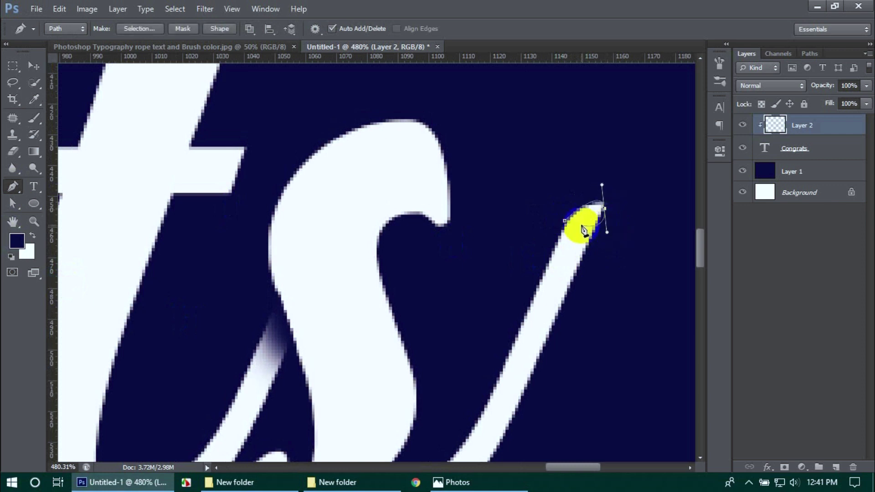
click(617, 261)
click(528, 263)
click(564, 222)
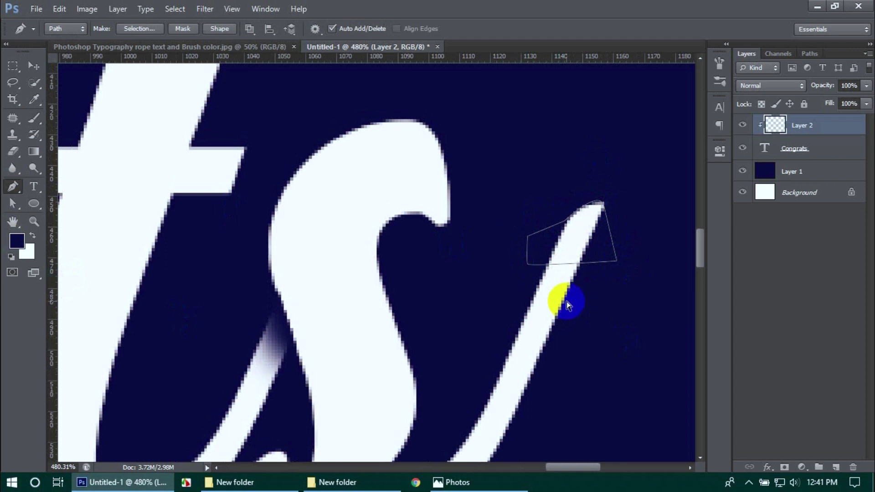
key(ctrl+Return)
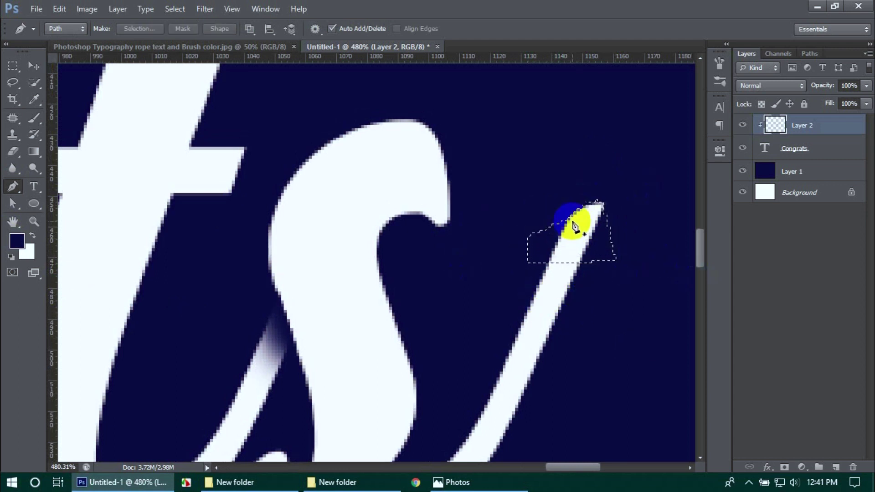
key(b)
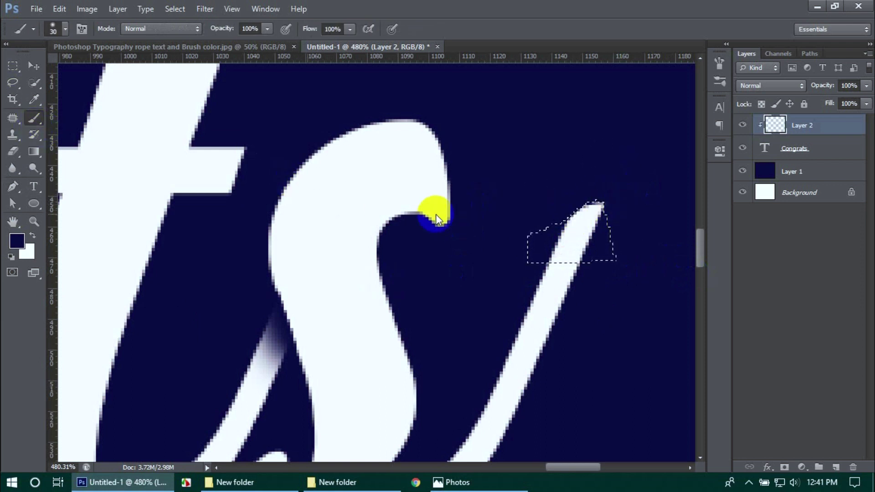
mouse_move(622, 182)
mouse_down()
mouse_move(607, 204)
mouse_move(606, 164)
mouse_move(589, 209)
mouse_move(591, 163)
mouse_up()
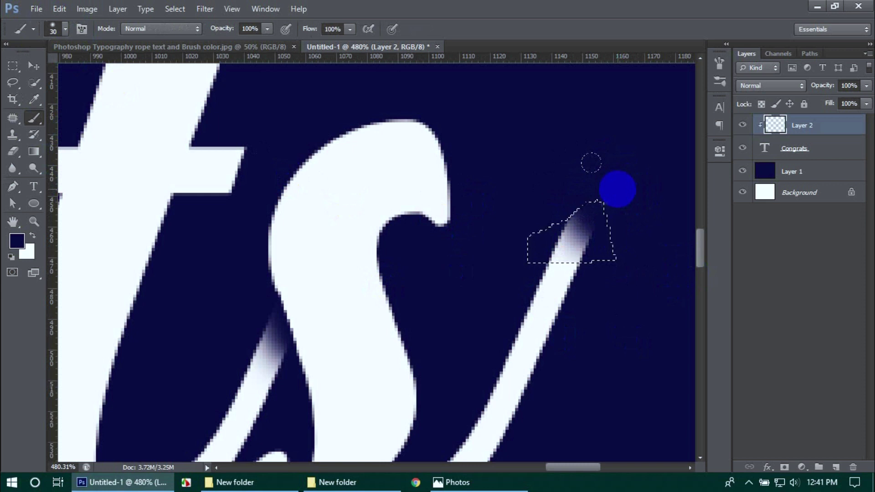
Review the shaded lettering and make the navy background Layer 1 active.
scroll(611, 184, down, 5)
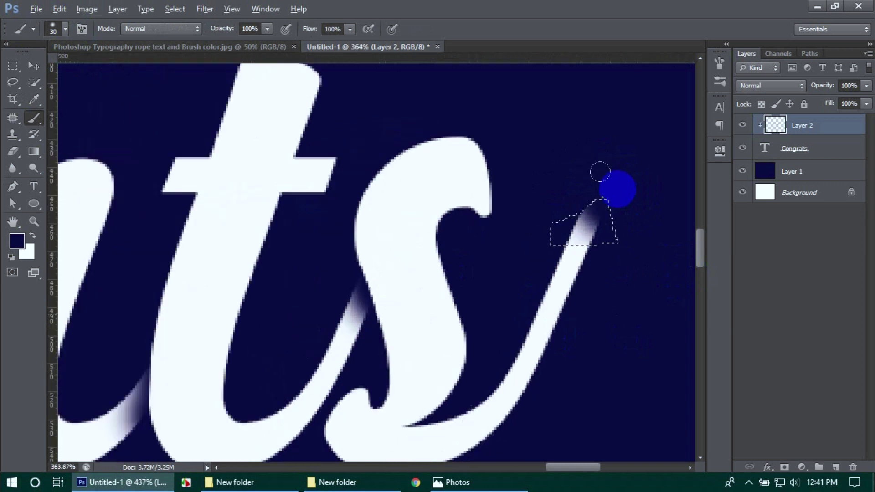
scroll(611, 186, down, 2)
scroll(613, 185, down, 1)
scroll(620, 185, down, 1)
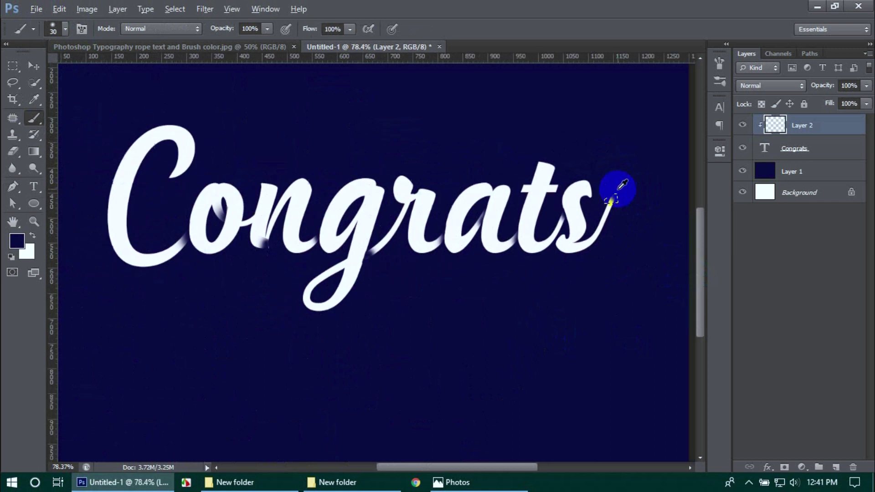
scroll(619, 184, down, 1)
drag(488, 190, 519, 246)
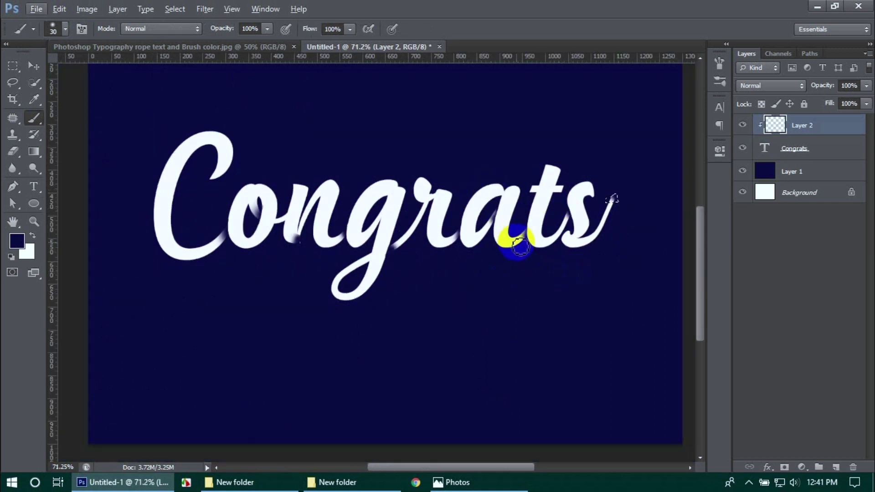
scroll(515, 242, down, 1)
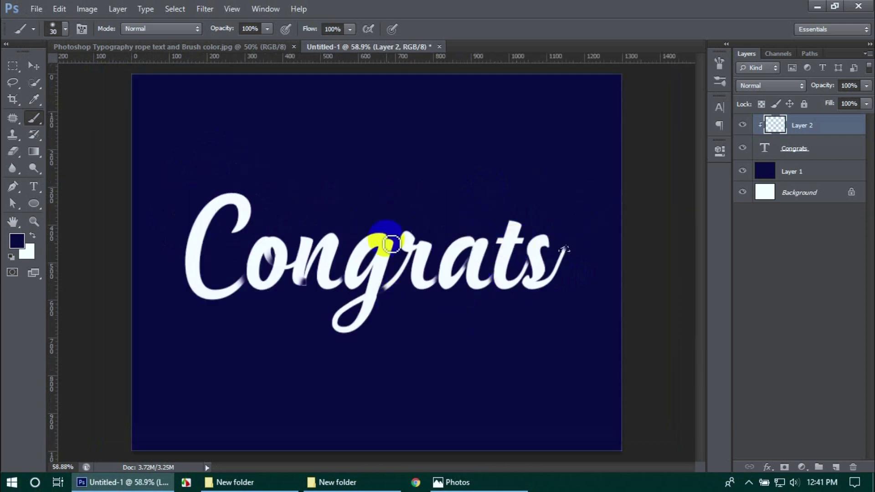
click(370, 320)
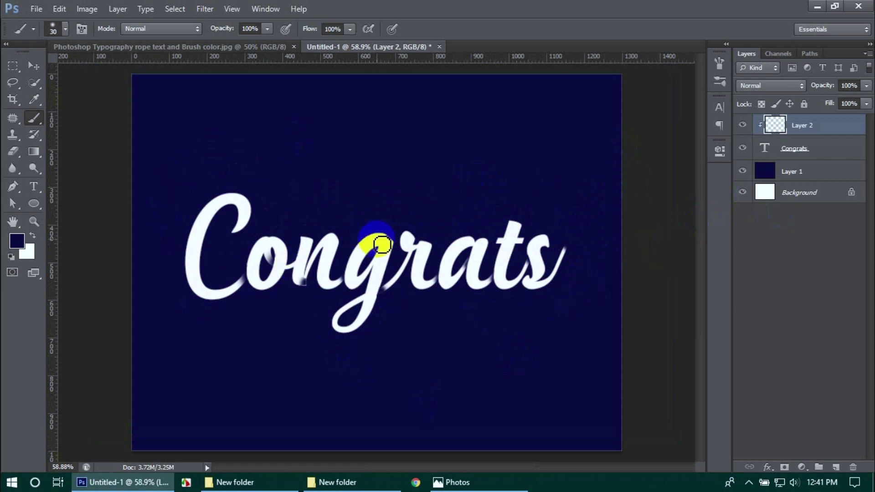
click(817, 172)
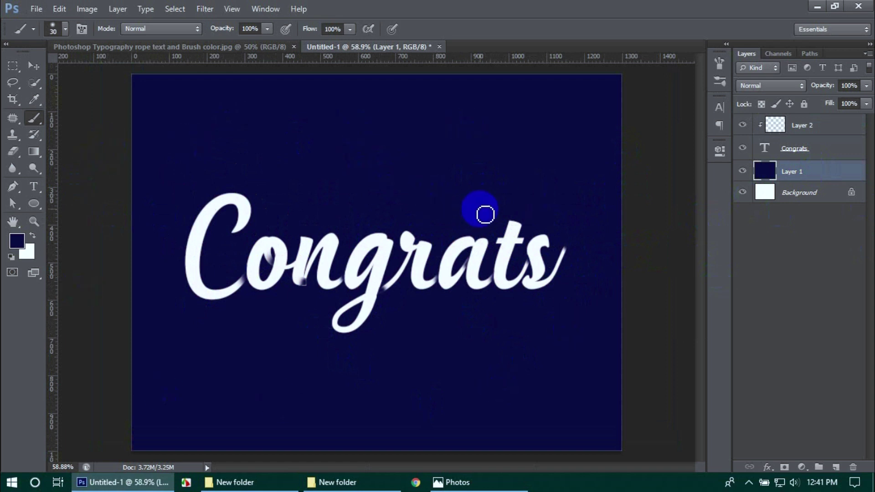
Add a new empty layer named Layer 3 directly above Layer 1.
alt+click(839, 469)
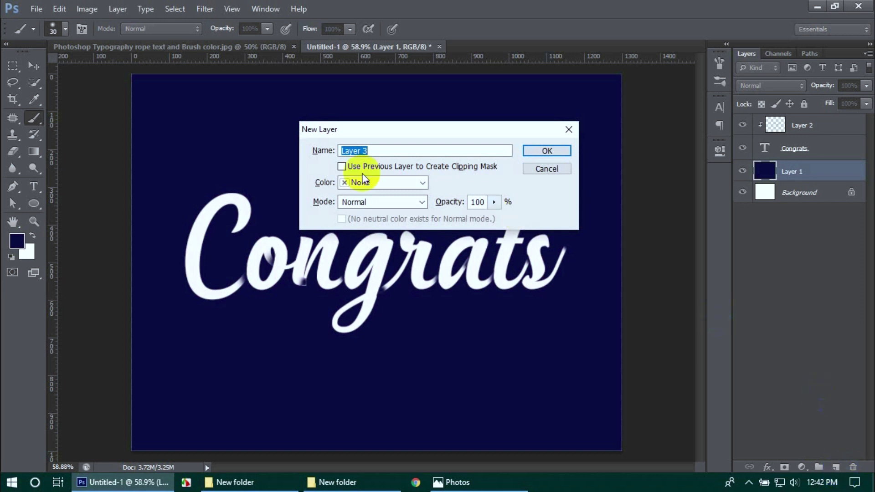
click(547, 152)
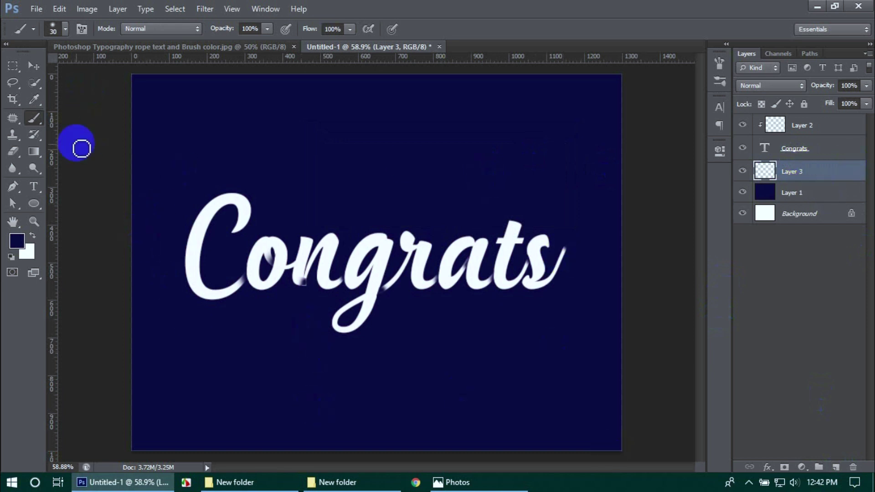
Choose the large streaky bristle brush preset 1421.
click(66, 28)
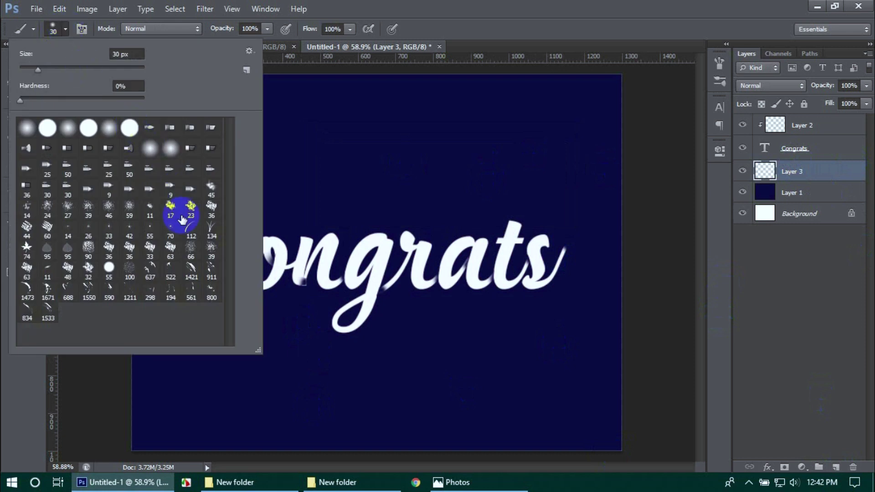
click(192, 272)
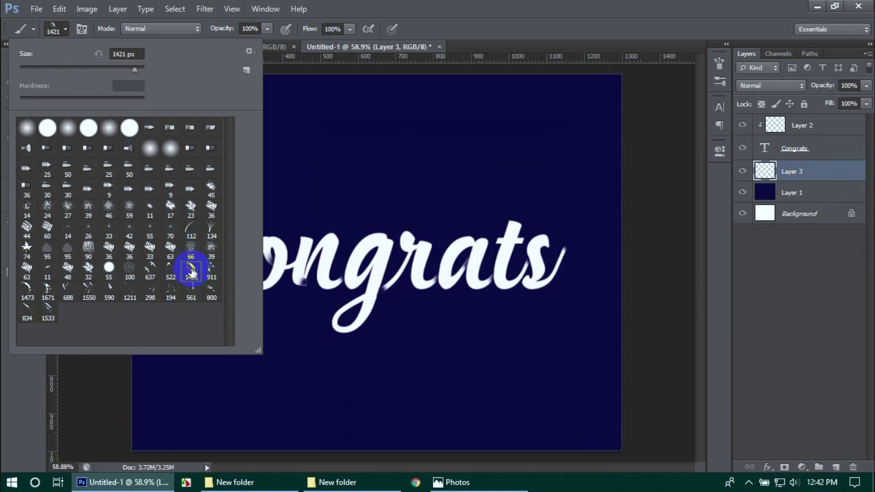
click(66, 29)
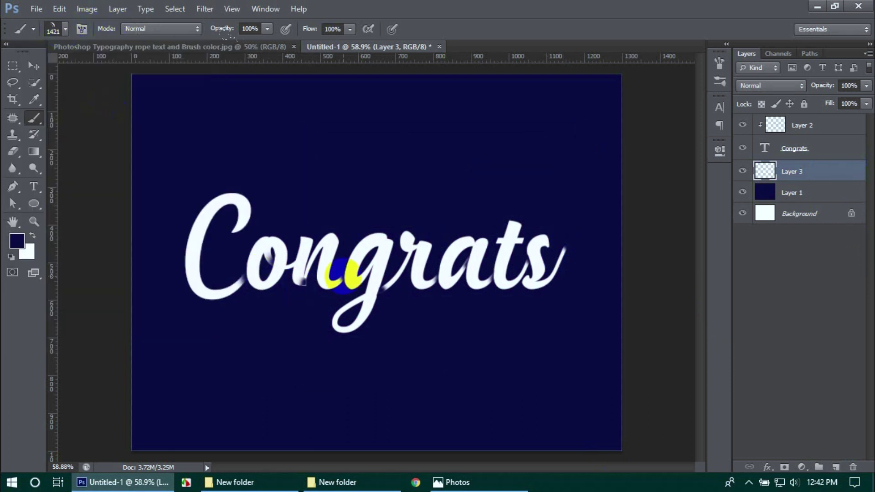
Rotate the brush tip angle to about 55° in the Brush panel.
click(78, 32)
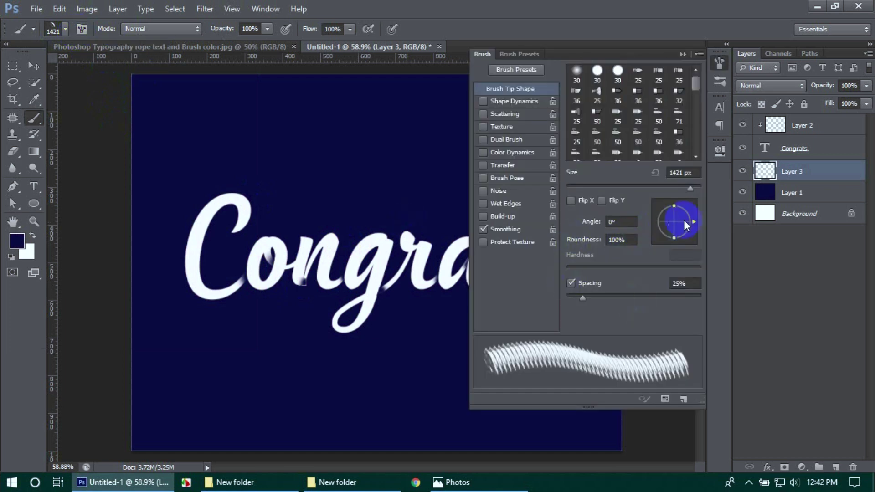
drag(694, 221, 695, 213)
click(374, 241)
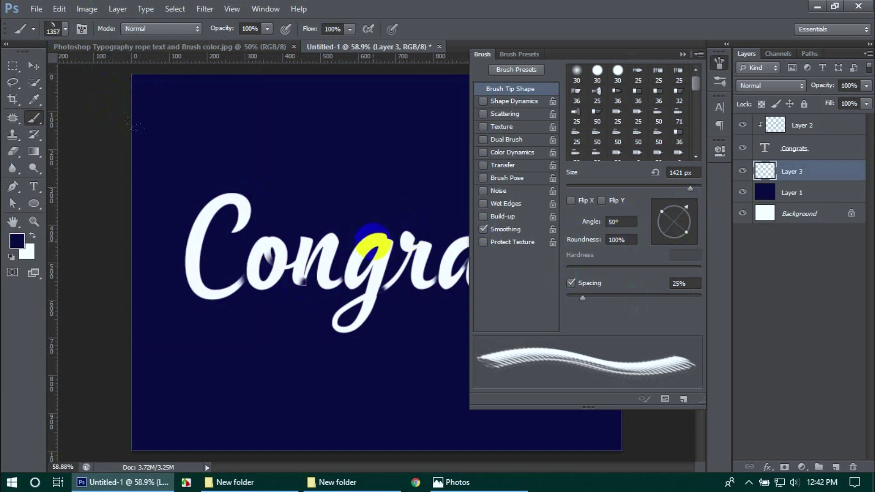
drag(689, 208, 676, 206)
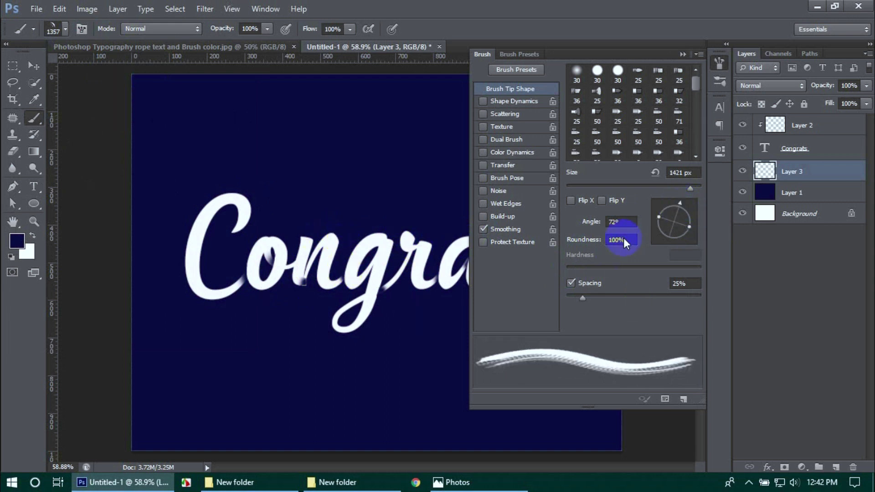
mouse_move(675, 206)
mouse_down()
mouse_move(686, 212)
mouse_move(687, 204)
mouse_up()
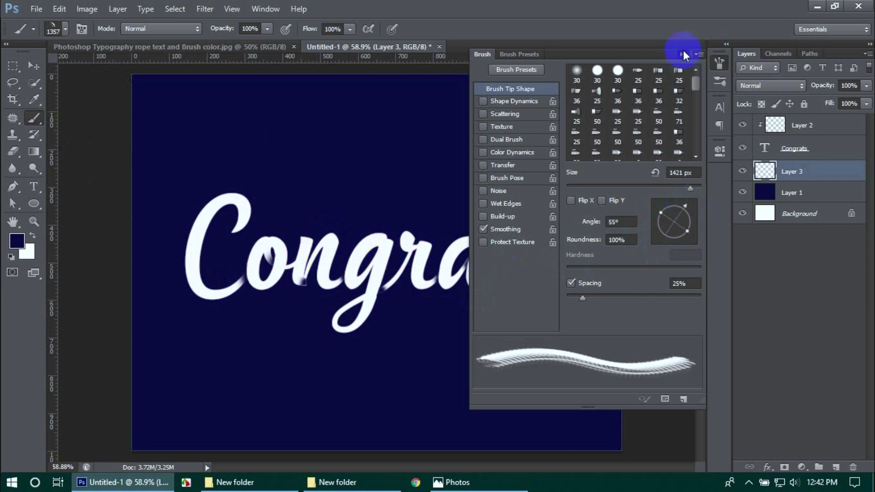
click(684, 55)
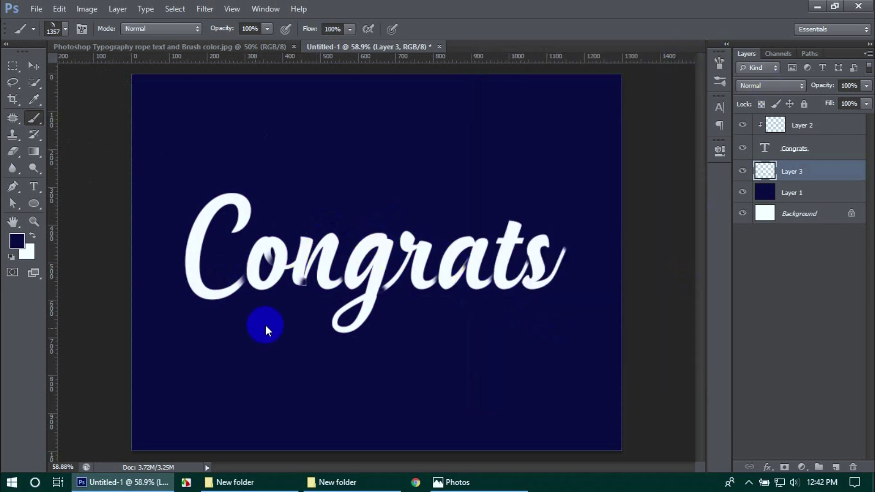
Paint a large bright cyan stroke behind the text on Layer 3.
click(18, 241)
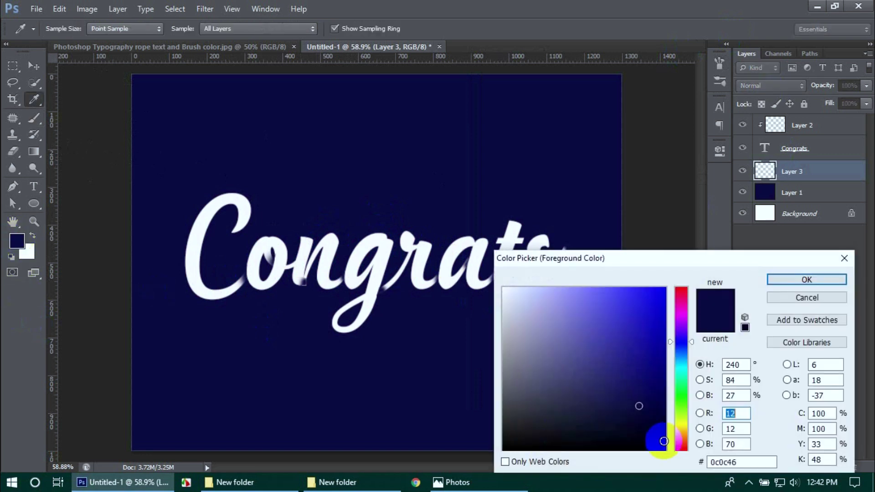
click(682, 370)
click(651, 304)
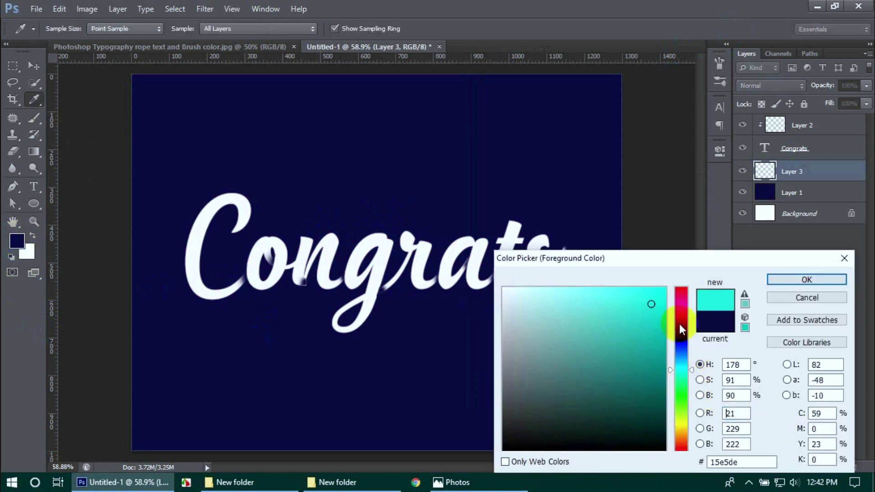
click(796, 281)
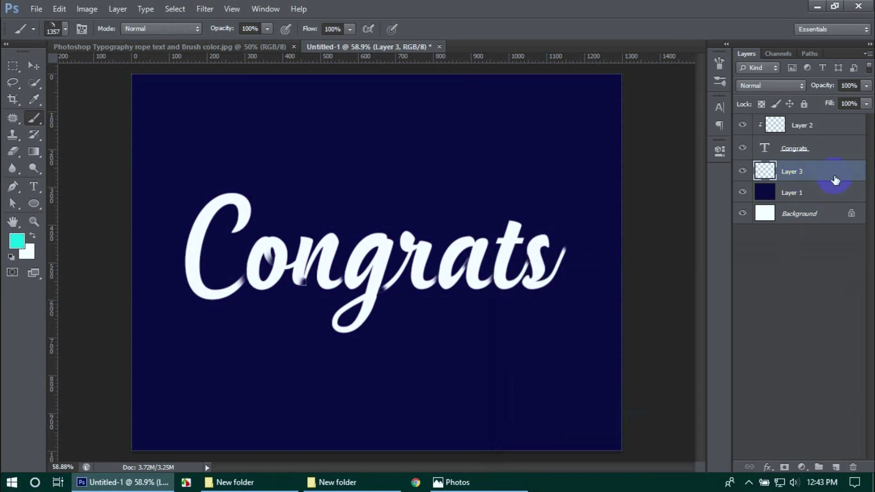
click(370, 248)
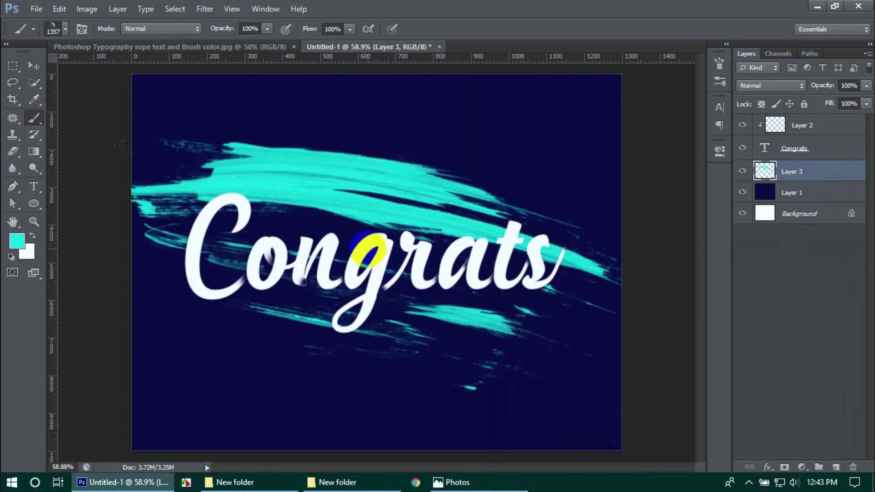
key(ctrl+z)
click(311, 250)
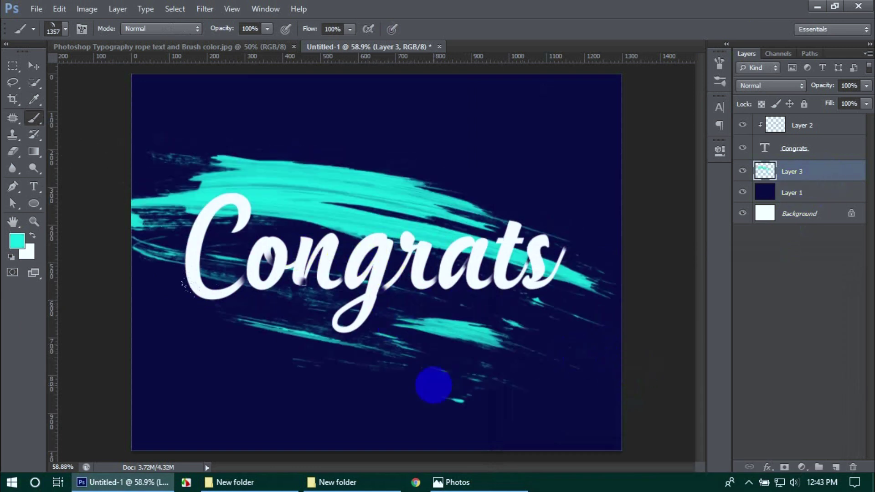
Paint magenta streaks across the middle of the canvas.
click(17, 241)
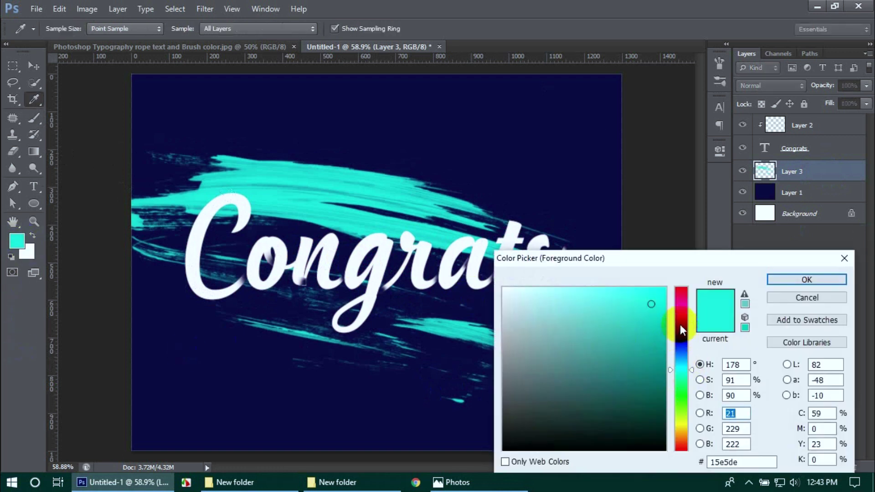
drag(680, 324, 681, 300)
click(806, 279)
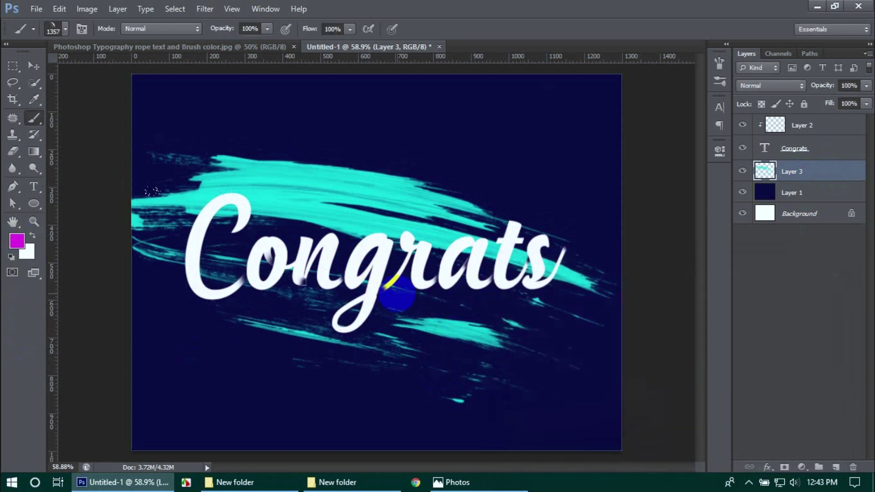
drag(397, 296, 400, 303)
Paint large yellow strokes across the lower canvas, then select the Congrats text layer.
click(17, 240)
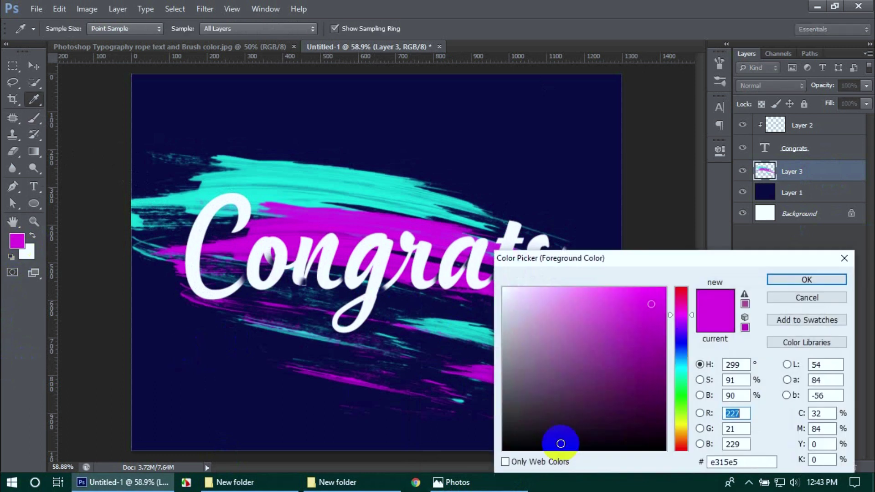
click(681, 425)
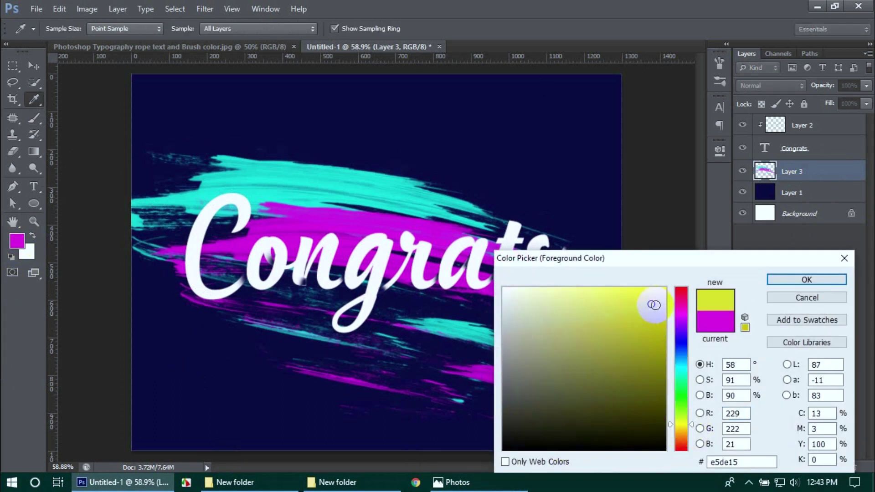
click(808, 279)
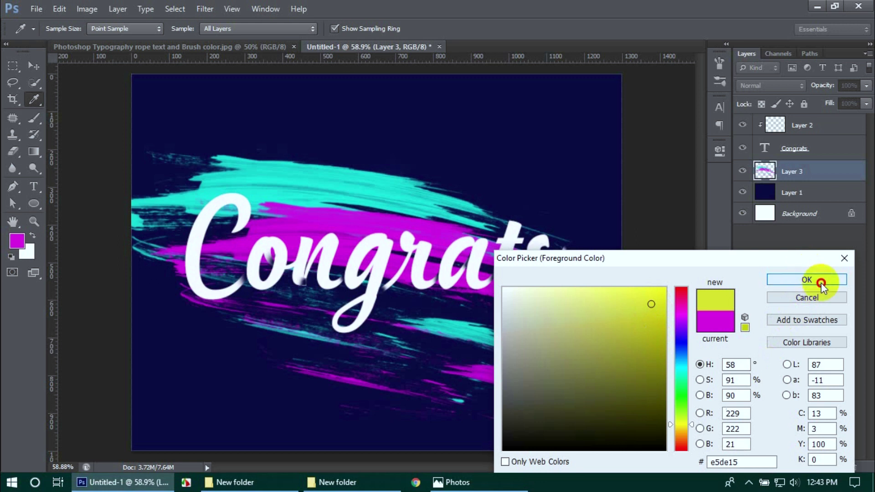
click(820, 284)
key(b)
click(419, 346)
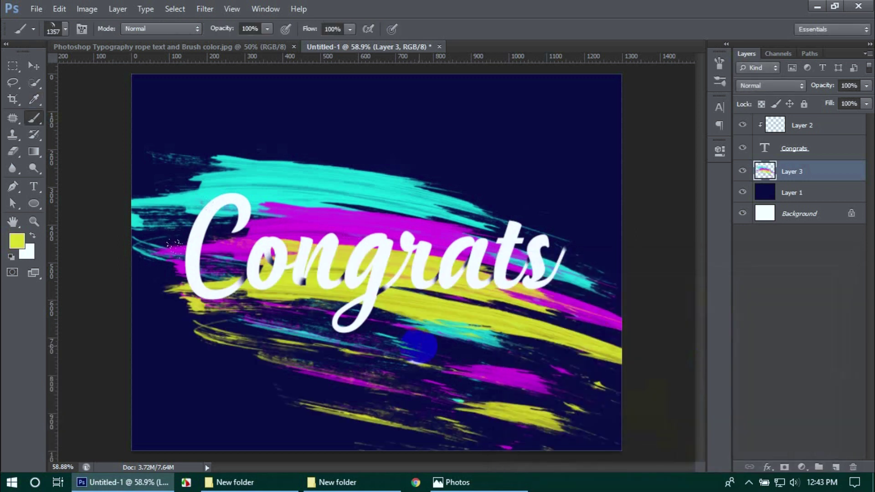
key(ctrl+z)
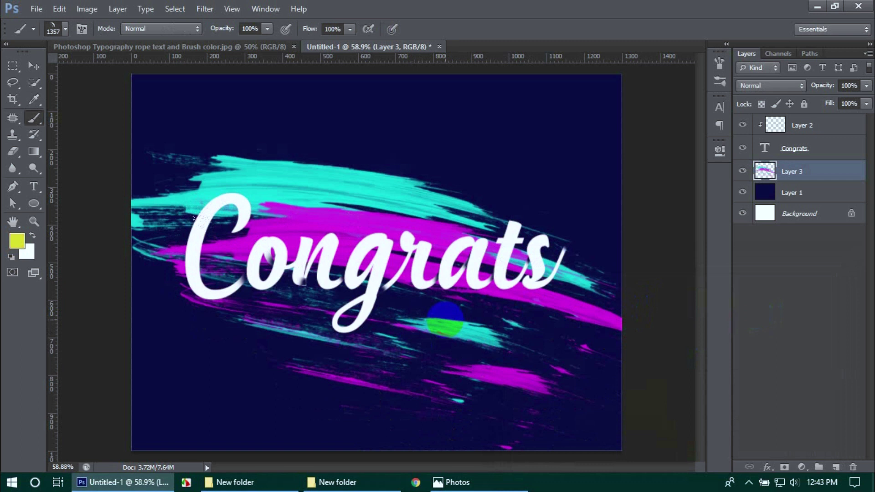
key(ctrl+z)
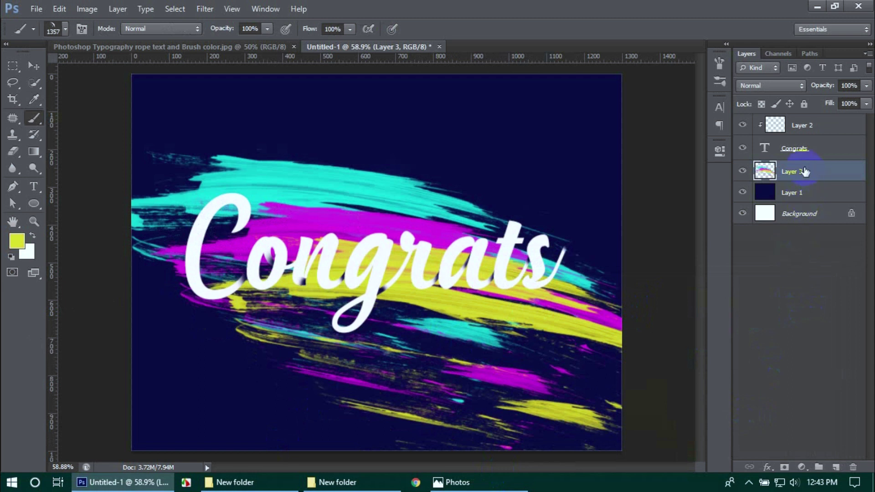
click(801, 152)
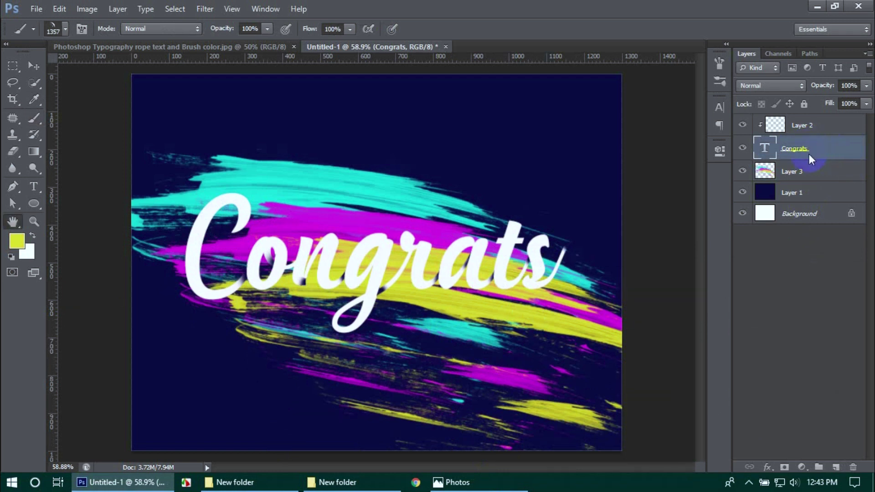
Give the Congrats text a 4 px black Stroke effect at 45% opacity.
double_click(812, 155)
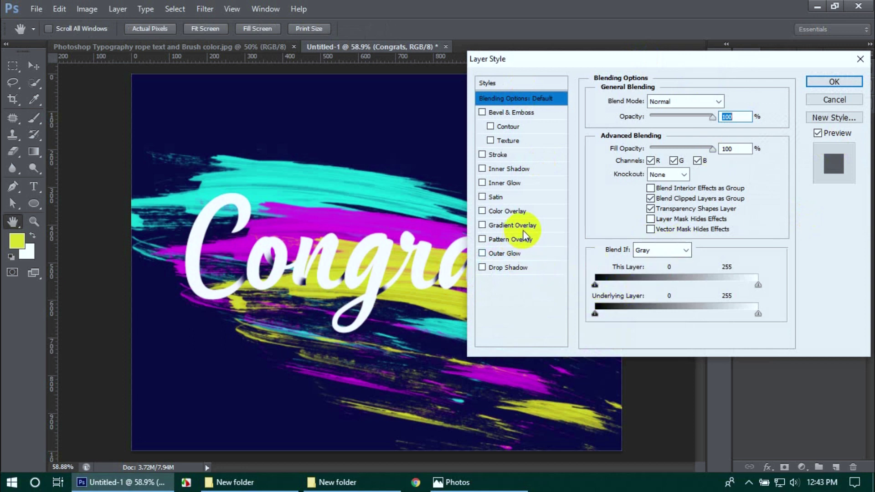
click(508, 154)
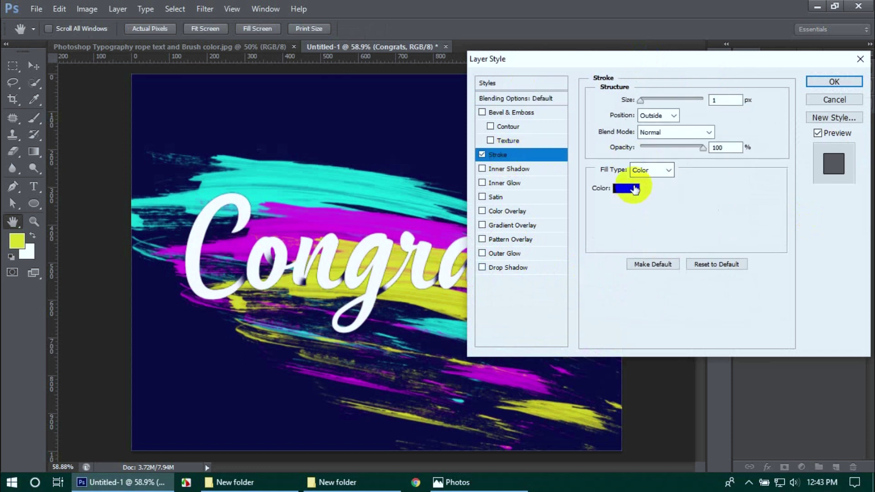
drag(639, 100, 646, 100)
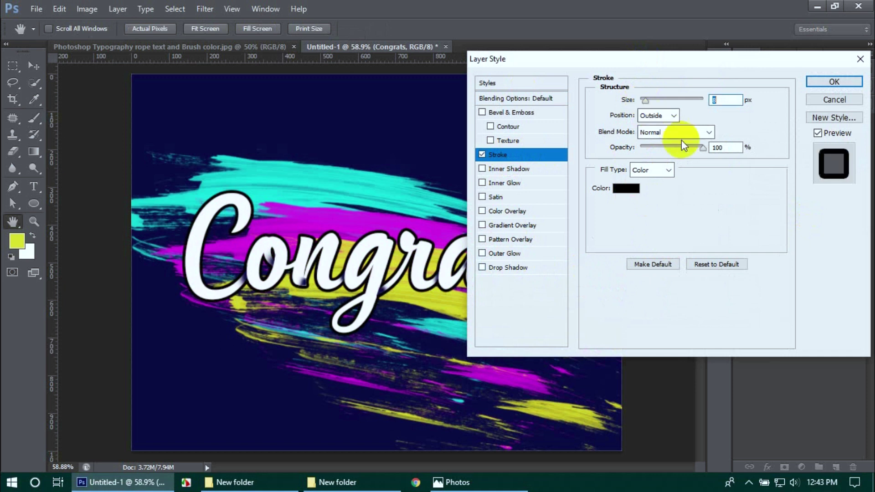
drag(701, 150, 669, 149)
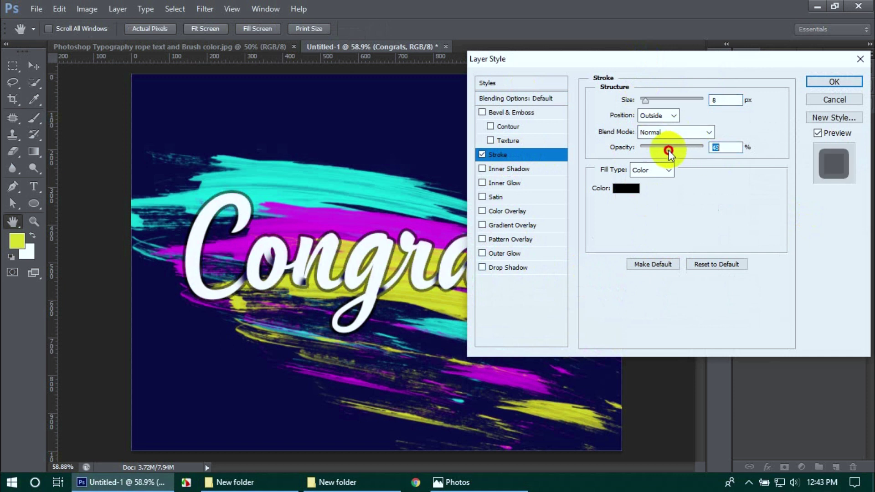
double_click(727, 100)
text(4)
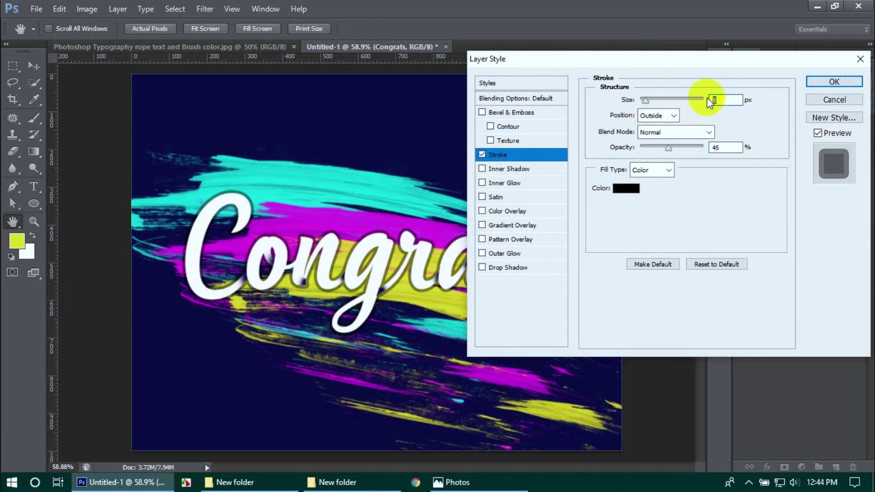
key(Return)
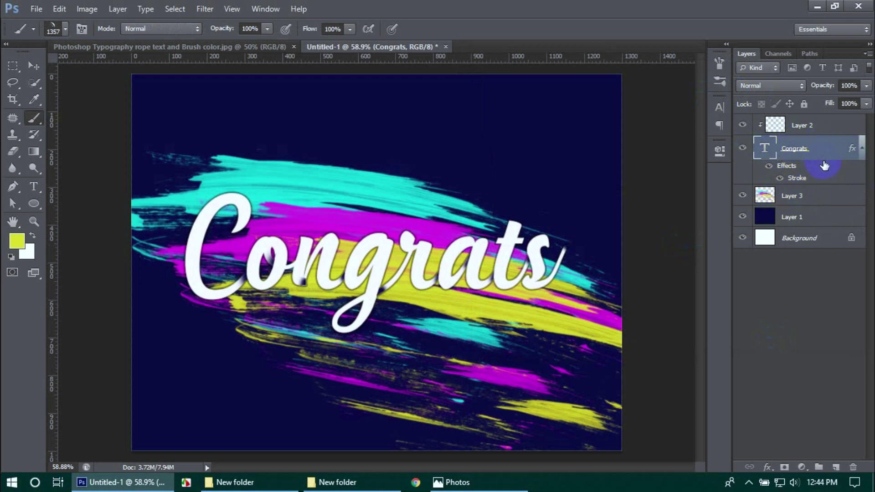
Add a layer clipped to the text, paint a yellow streak on the g, and pick a brighter sampled cyan.
click(836, 468)
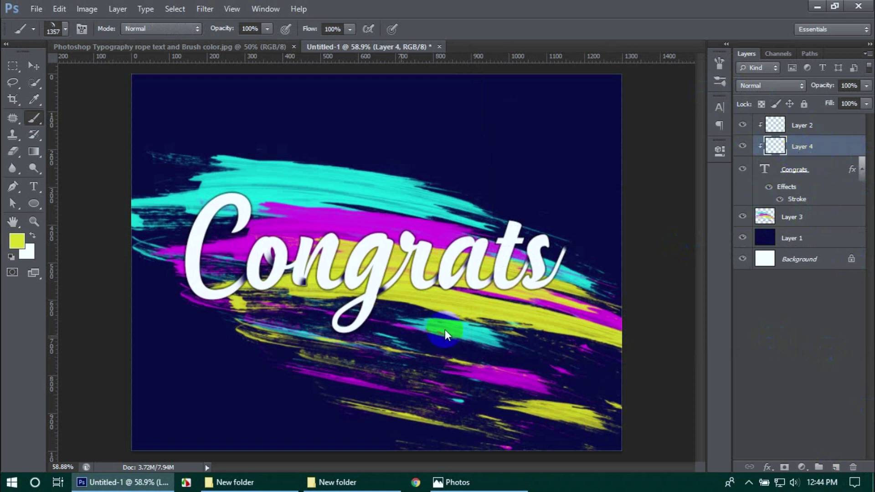
drag(288, 211, 352, 265)
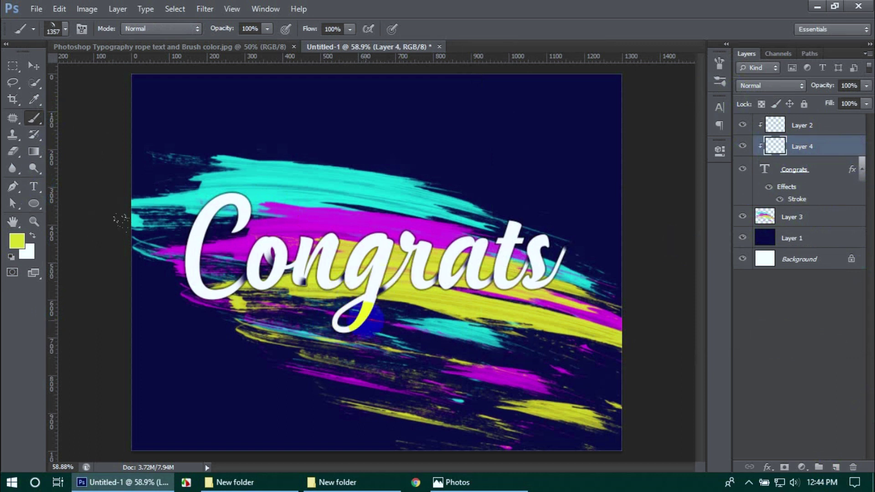
click(18, 249)
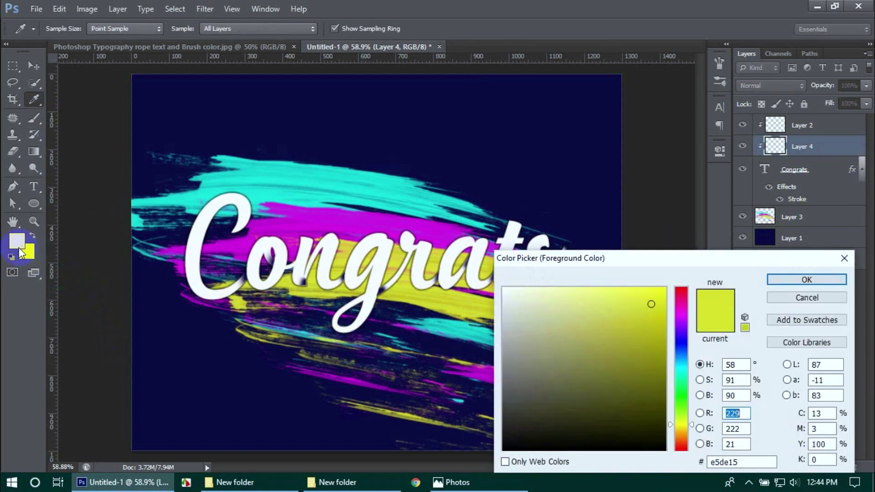
click(338, 182)
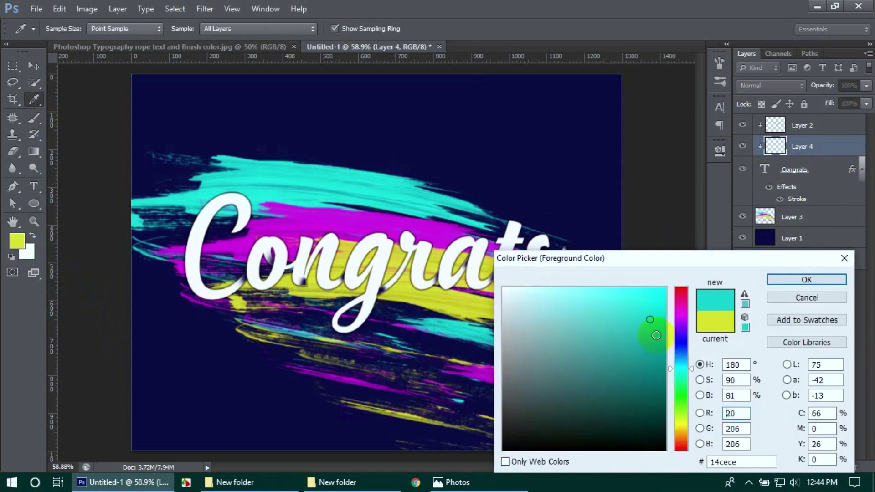
click(647, 310)
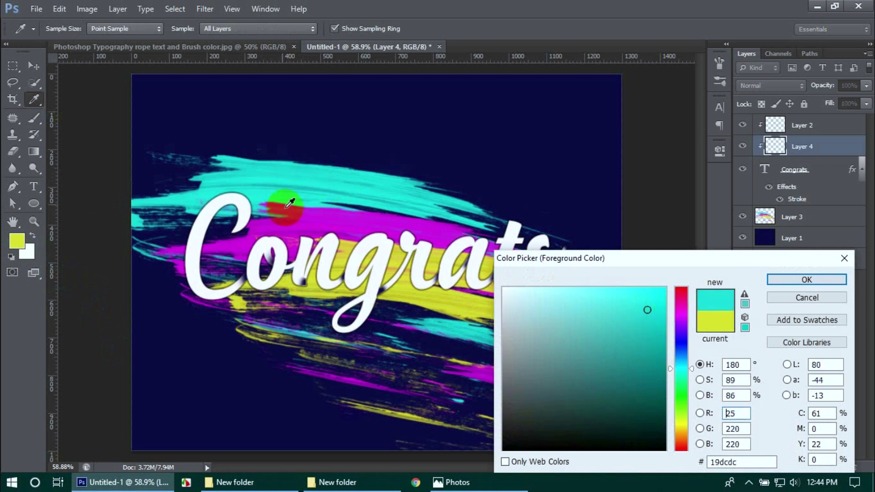
click(803, 279)
key(b)
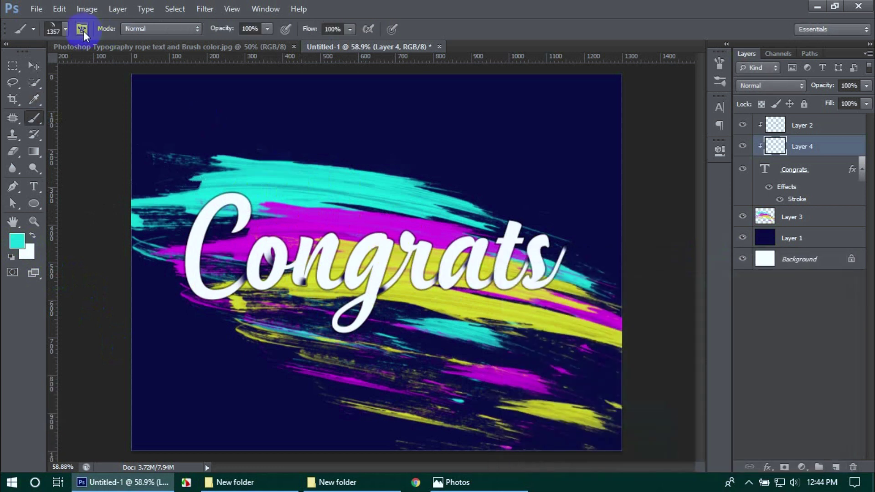
Set the brush size to 1000 px.
click(82, 29)
click(662, 193)
drag(683, 187, 688, 189)
click(662, 178)
key(Return)
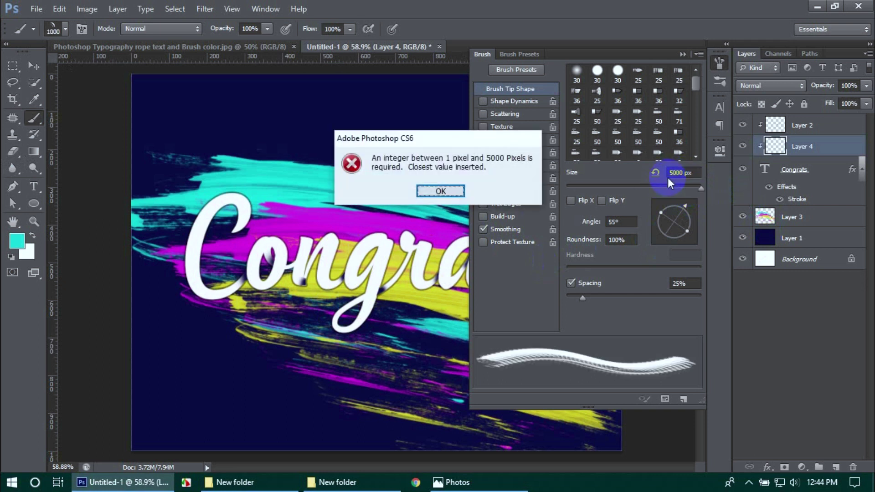
click(445, 189)
click(663, 176)
text(1000)
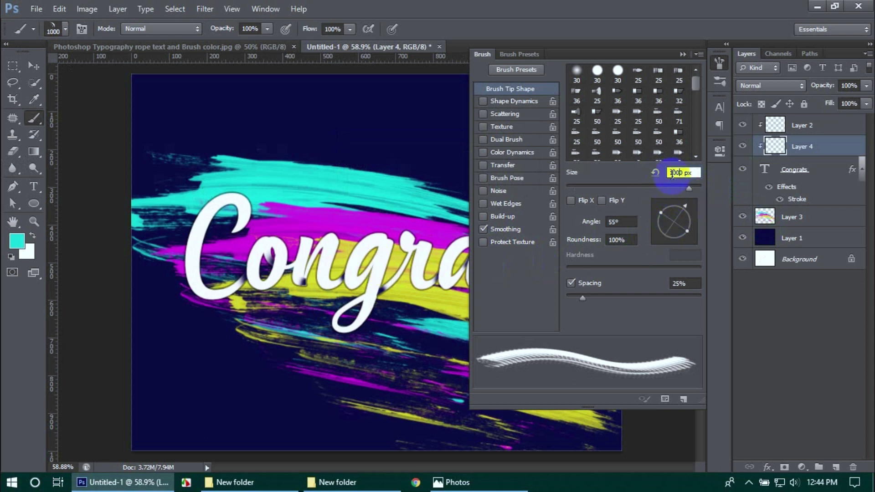
click(683, 55)
Paint cyan streaks across the Congrats letters and sample magenta from a canvas stroke.
mouse_move(520, 217)
mouse_down()
mouse_move(456, 281)
mouse_move(319, 267)
mouse_move(221, 214)
mouse_up()
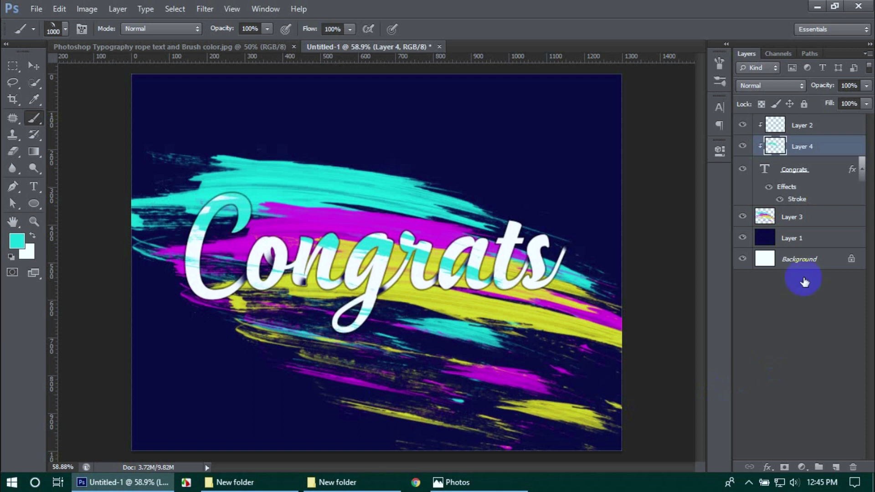
click(16, 241)
click(360, 218)
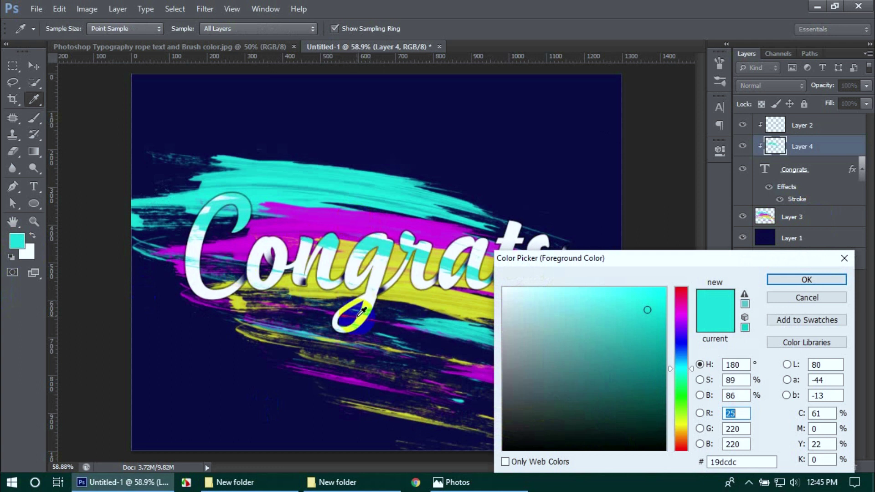
click(363, 214)
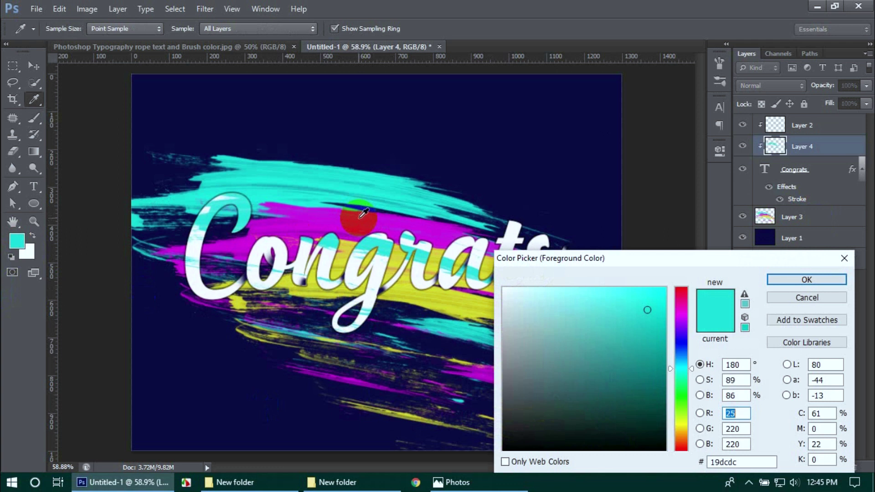
click(775, 279)
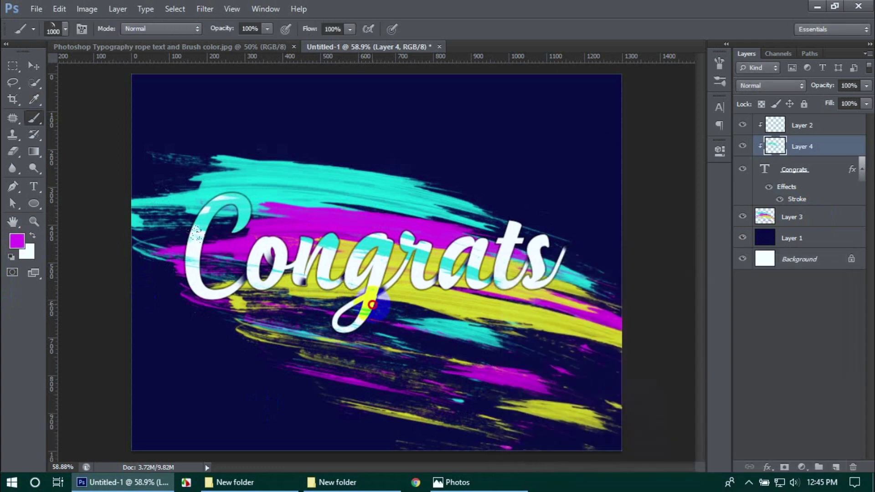
key(ctrl+z)
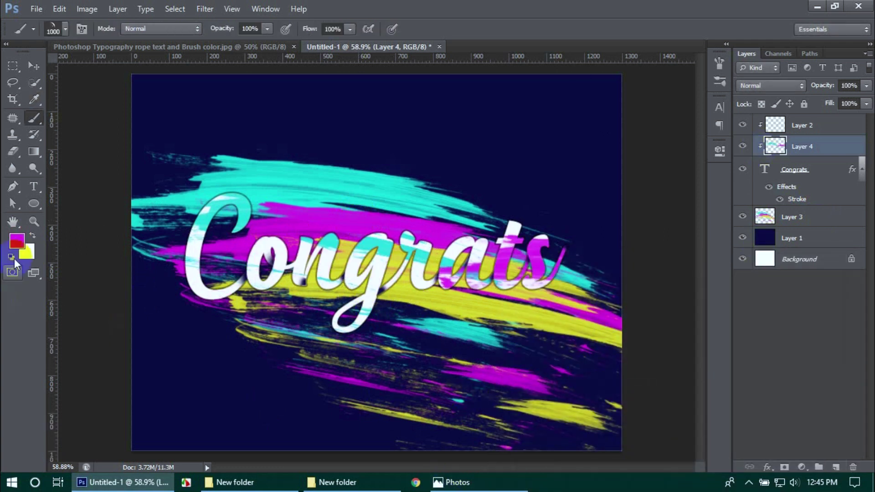
Sample yellow from the canvas, undo the yellow paint, and make Layer 3 active with the Move tool.
click(16, 241)
click(439, 300)
key(Return)
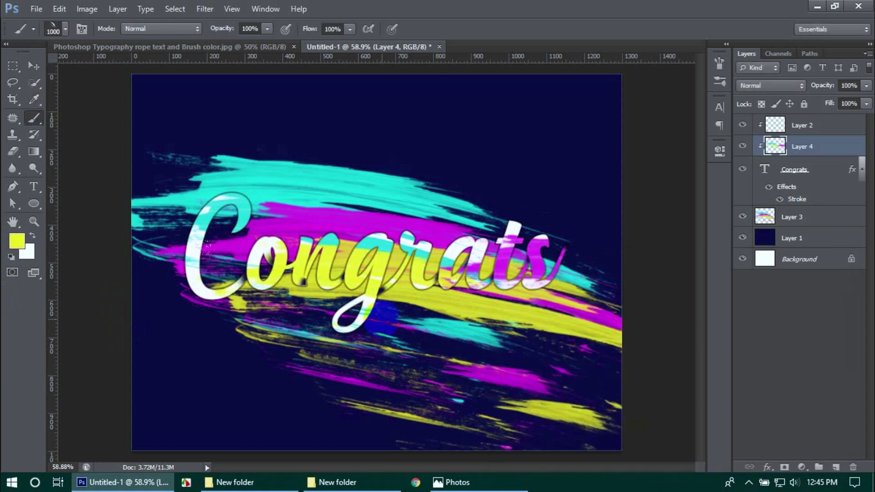
key(ctrl+z)
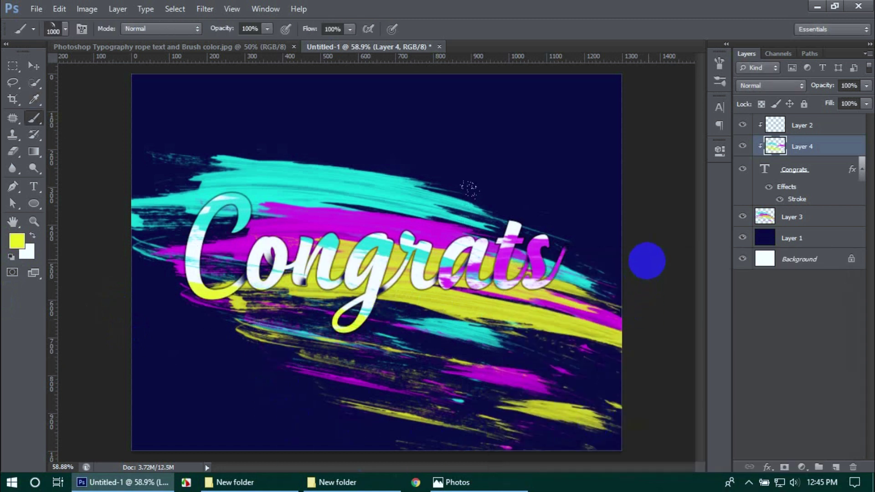
click(824, 220)
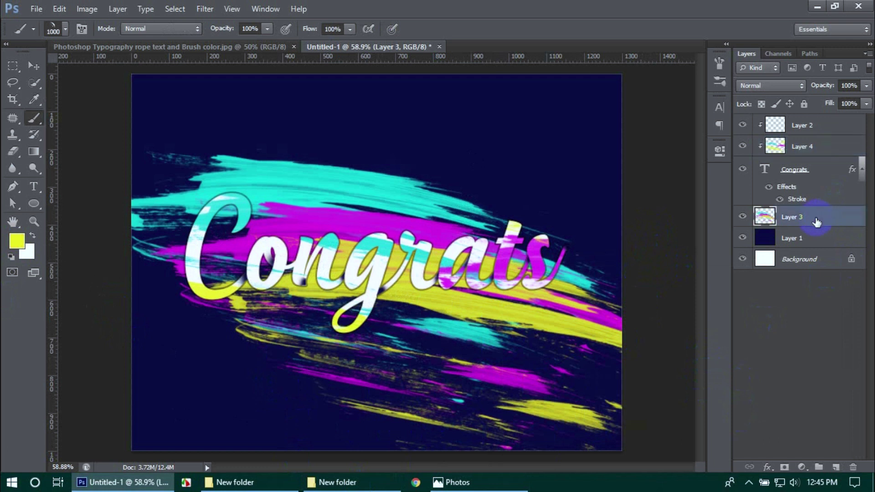
click(33, 65)
Nudge Layer 3's strokes up, then scale Layers 2, 4, Congrats and 3 together to about 85%.
key(Up)
key(Up)
key(Up)
key(Up)
key(Up)
key(Up)
key(Up)
key(Up)
key(Up)
key(Up)
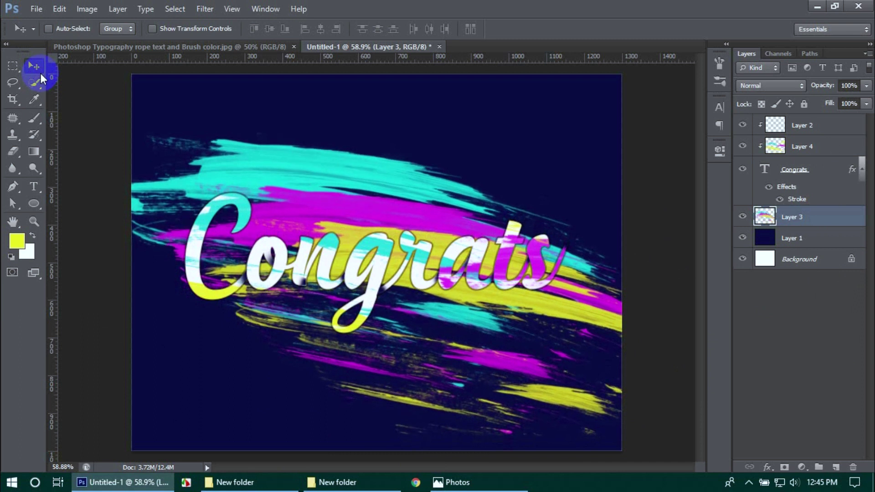
click(814, 122)
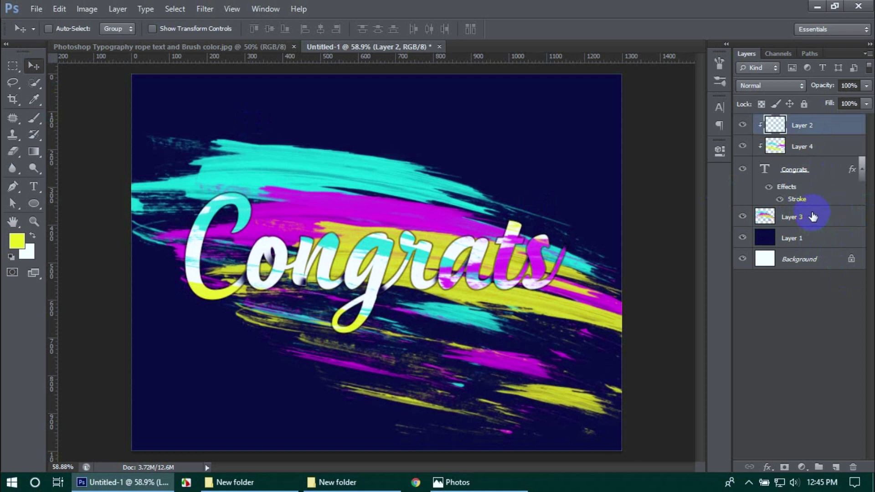
shift+click(814, 217)
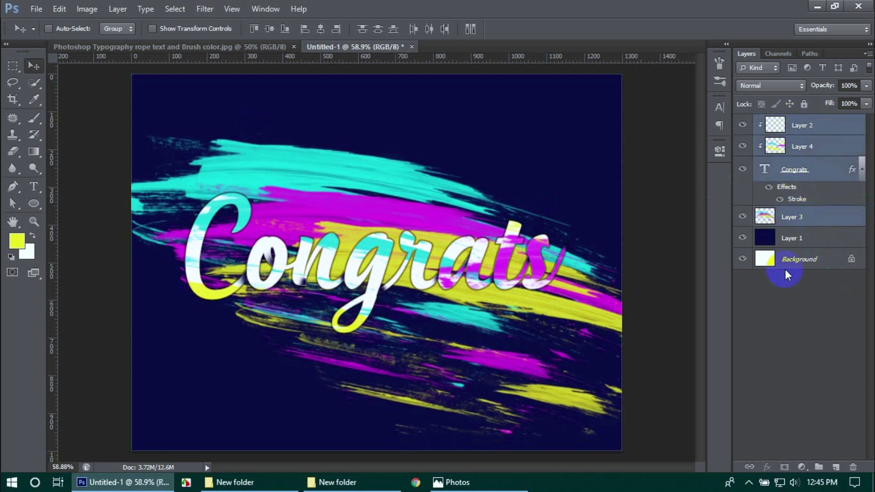
key(ctrl+t)
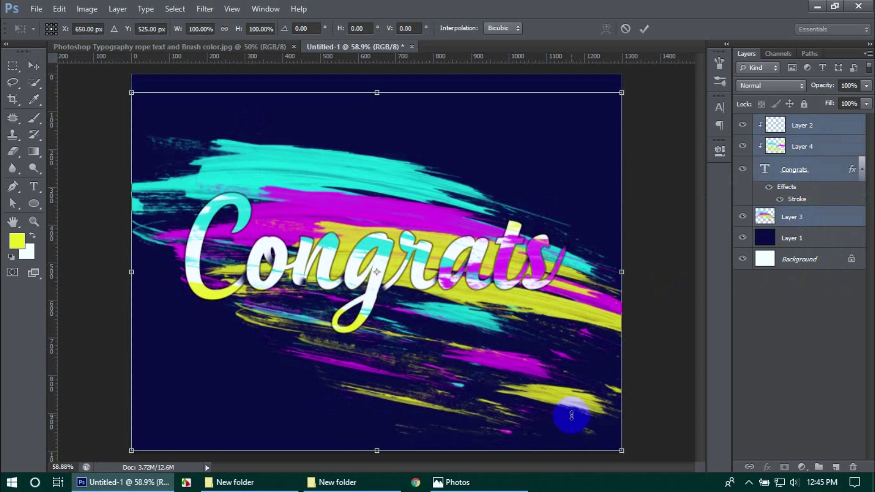
drag(622, 451, 586, 424)
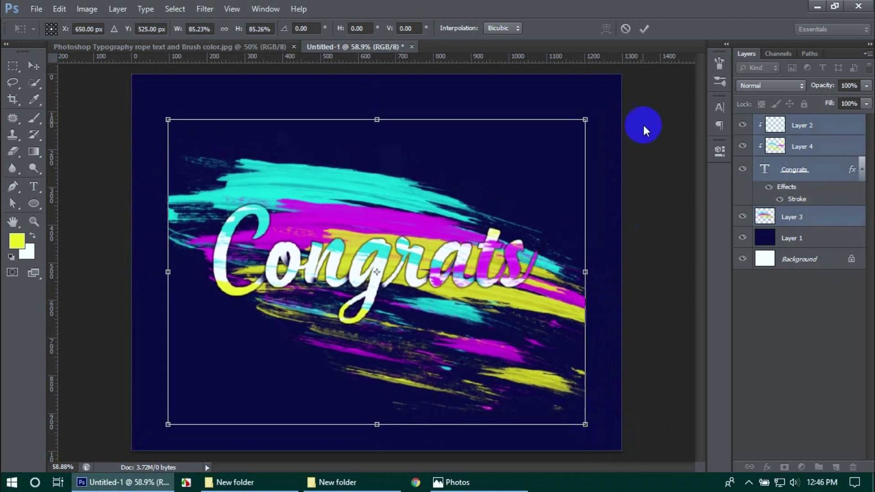
click(643, 30)
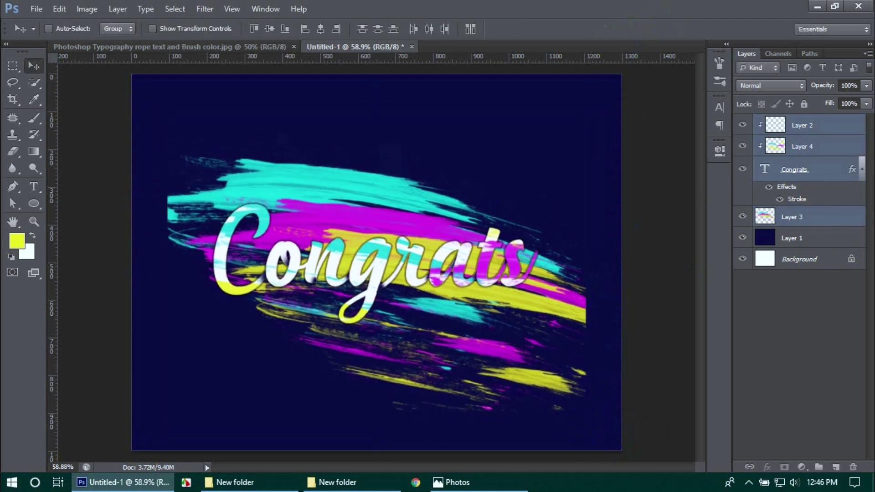
scroll(407, 266, up, 1)
drag(407, 267, 441, 261)
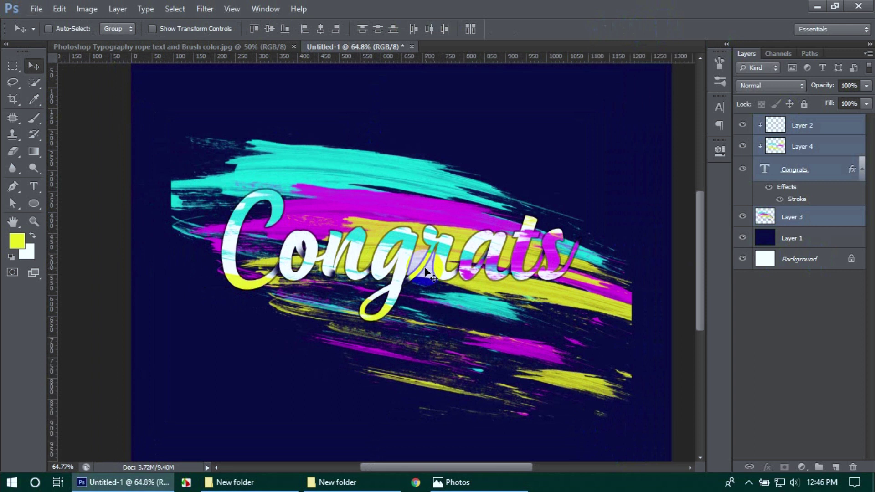